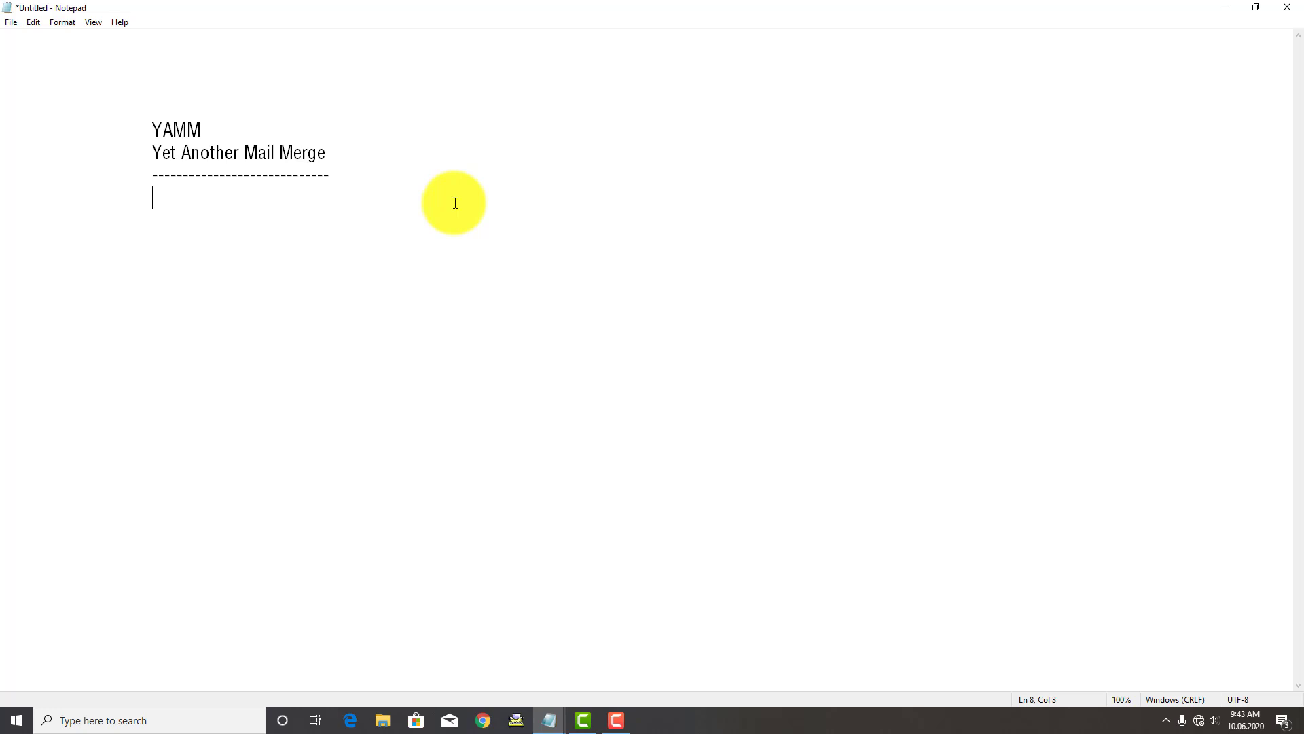
# - Add the line "Email Campaign" below the dashed line and start an indented line two rows further down
pyautogui.write('Email Campaign')
pyautogui.press('Return')
pyautogui.press('Tab')
pyautogui.press('Tab')
pyautogui.press('Return')
pyautogui.press('Tab')
pyautogui.press('Tab')
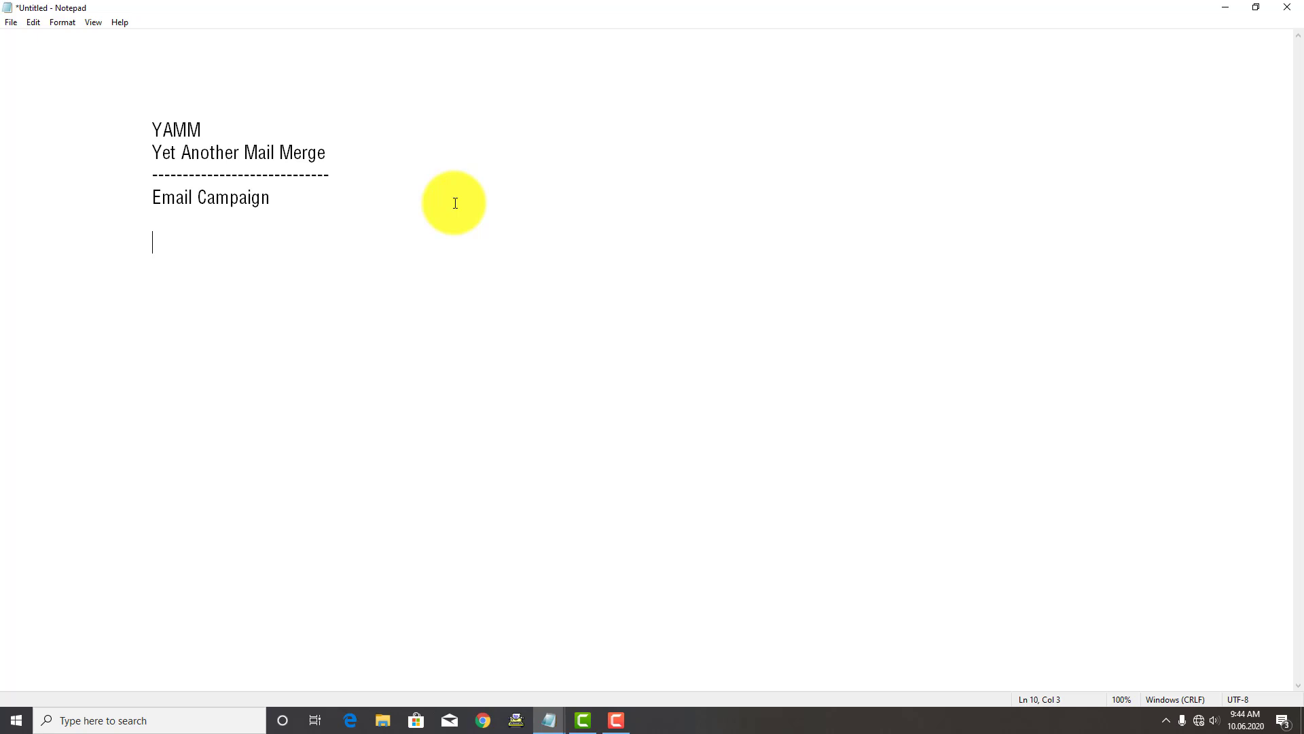
# - Minimize the note and switch the Wi-Fi connection from itlab_Router to the other available secured network
pyautogui.click(1220, 6)
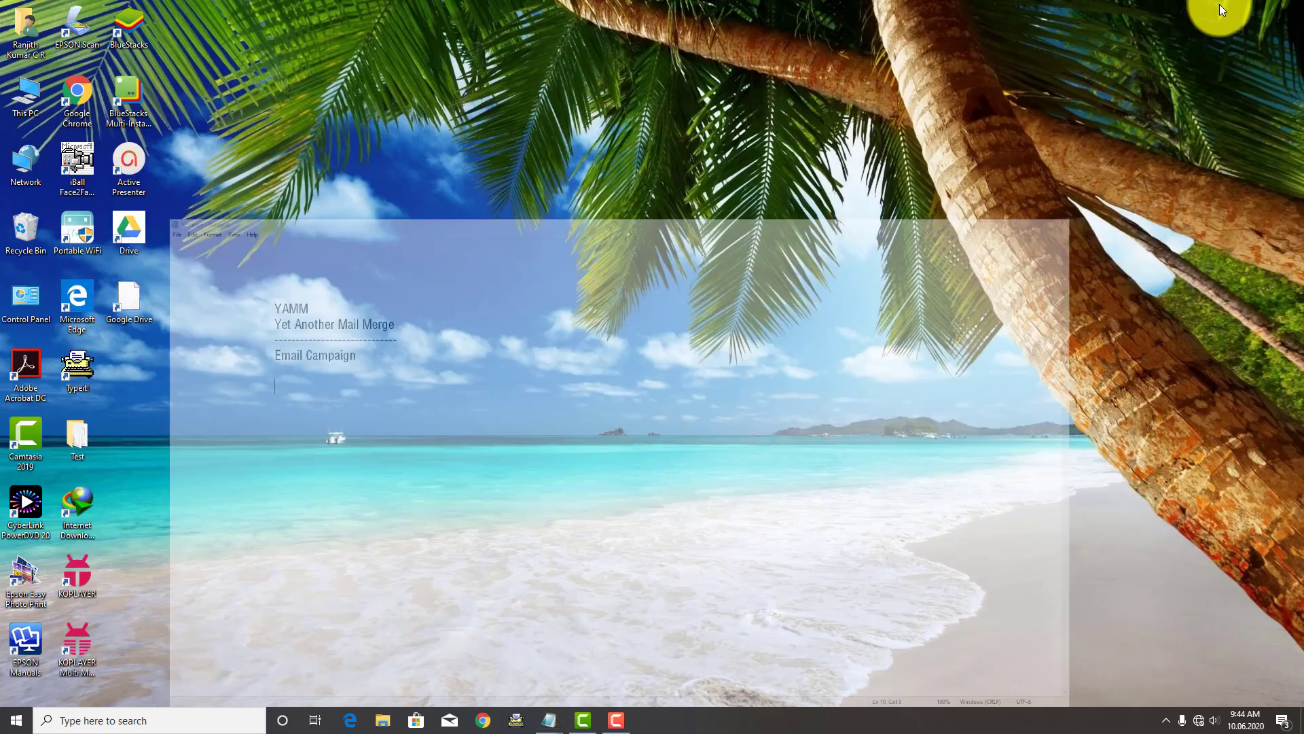
pyautogui.rightClick(1032, 251)
pyautogui.click(1065, 293)
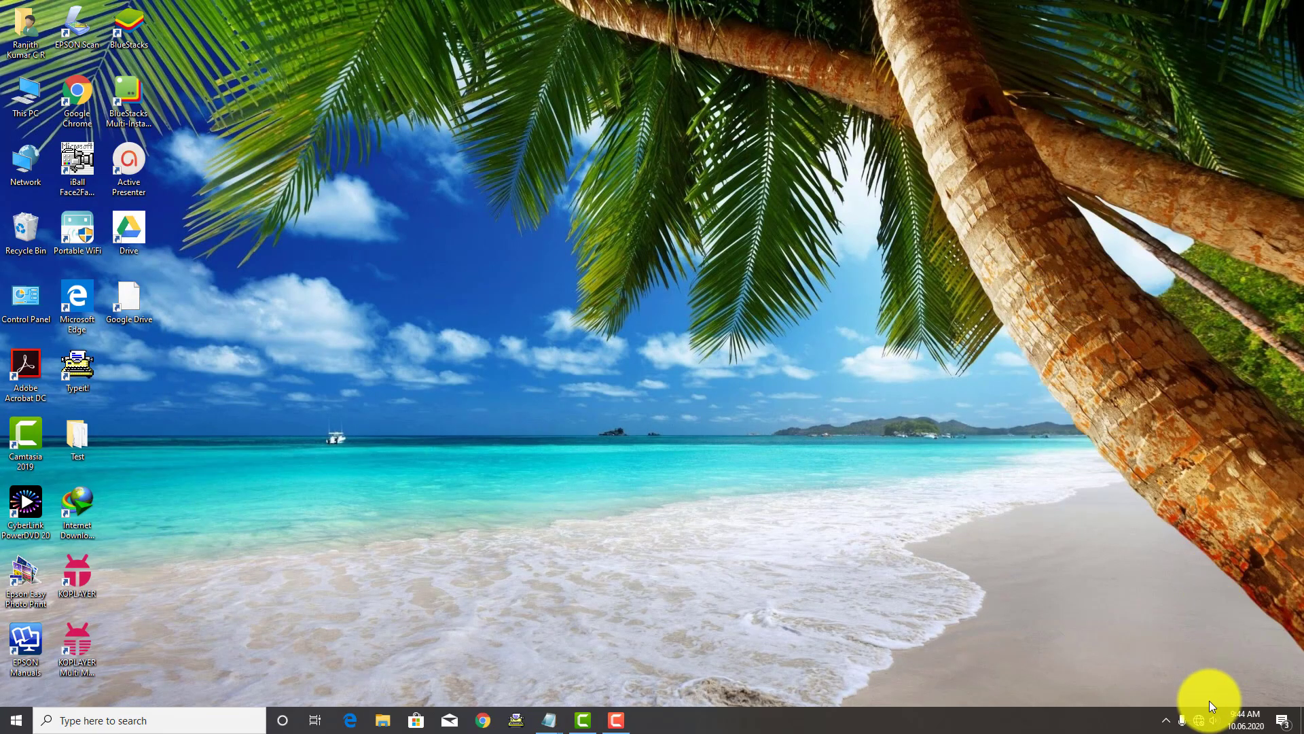
pyautogui.click(1198, 718)
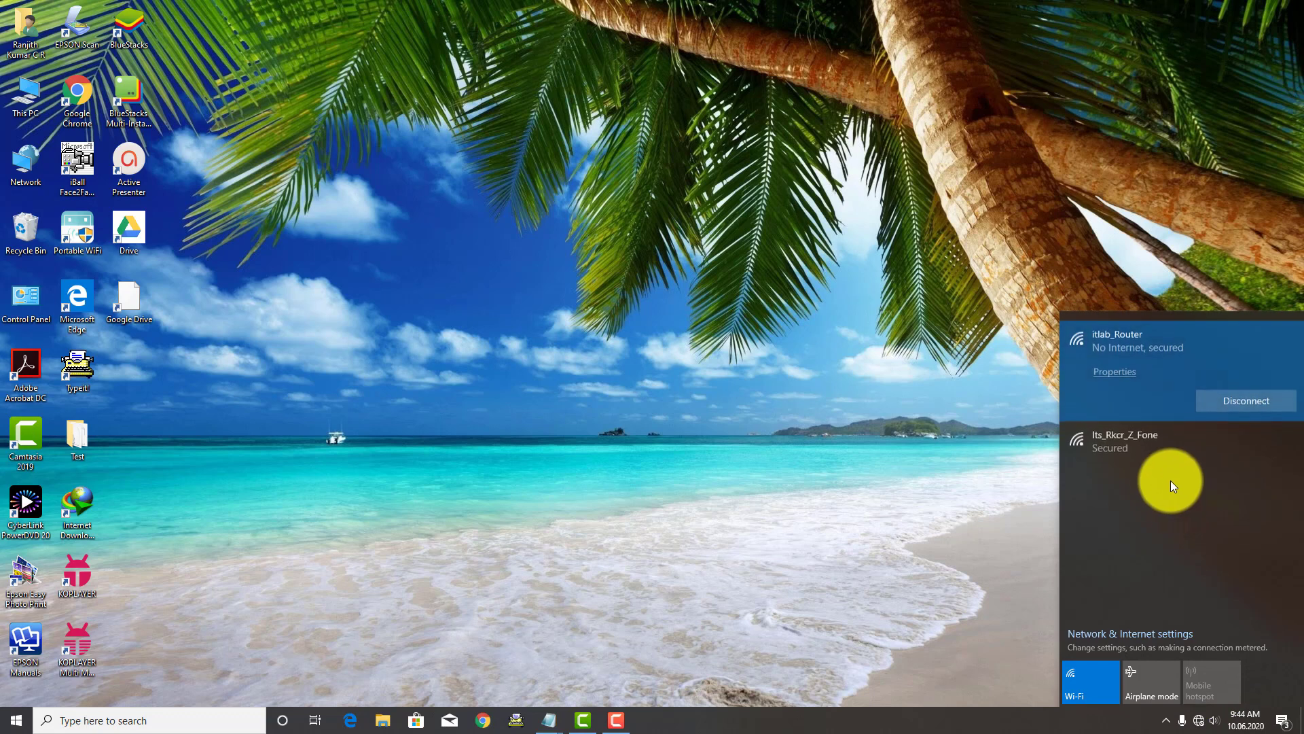
pyautogui.click(1127, 445)
pyautogui.click(1212, 443)
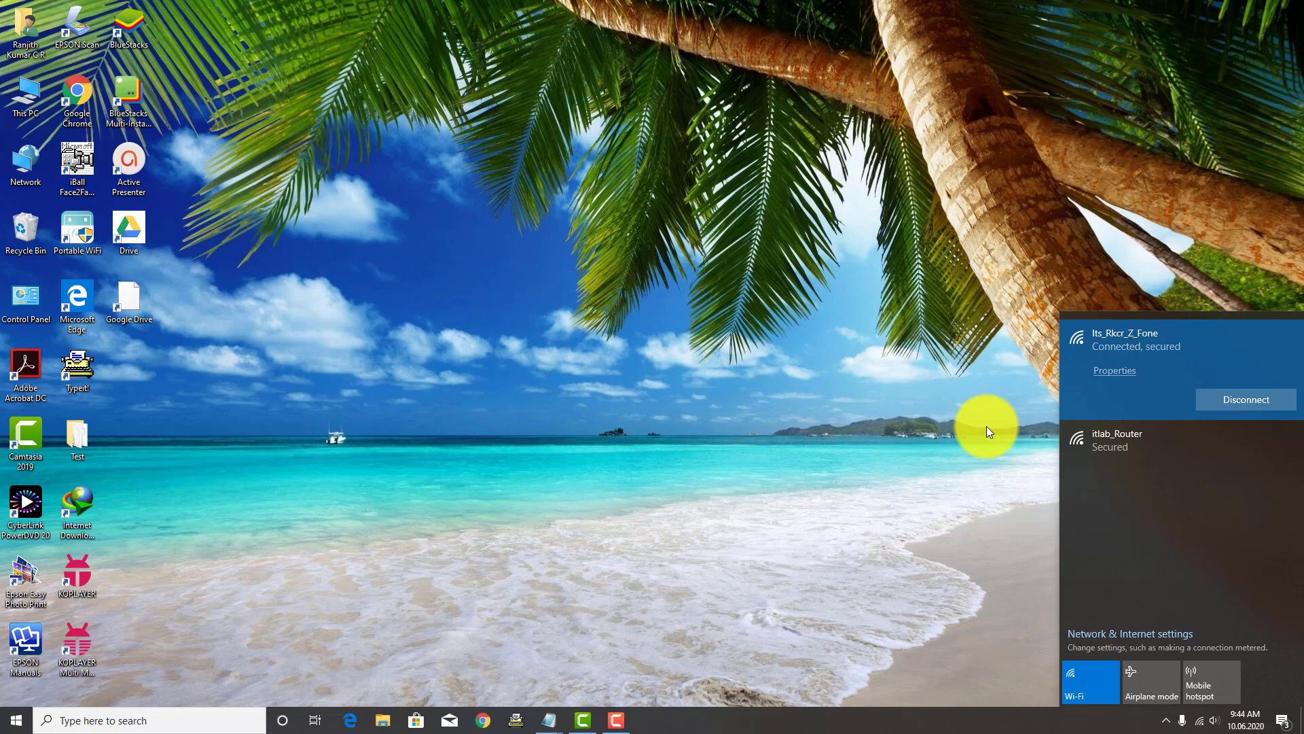
pyautogui.rightClick(769, 333)
pyautogui.click(792, 373)
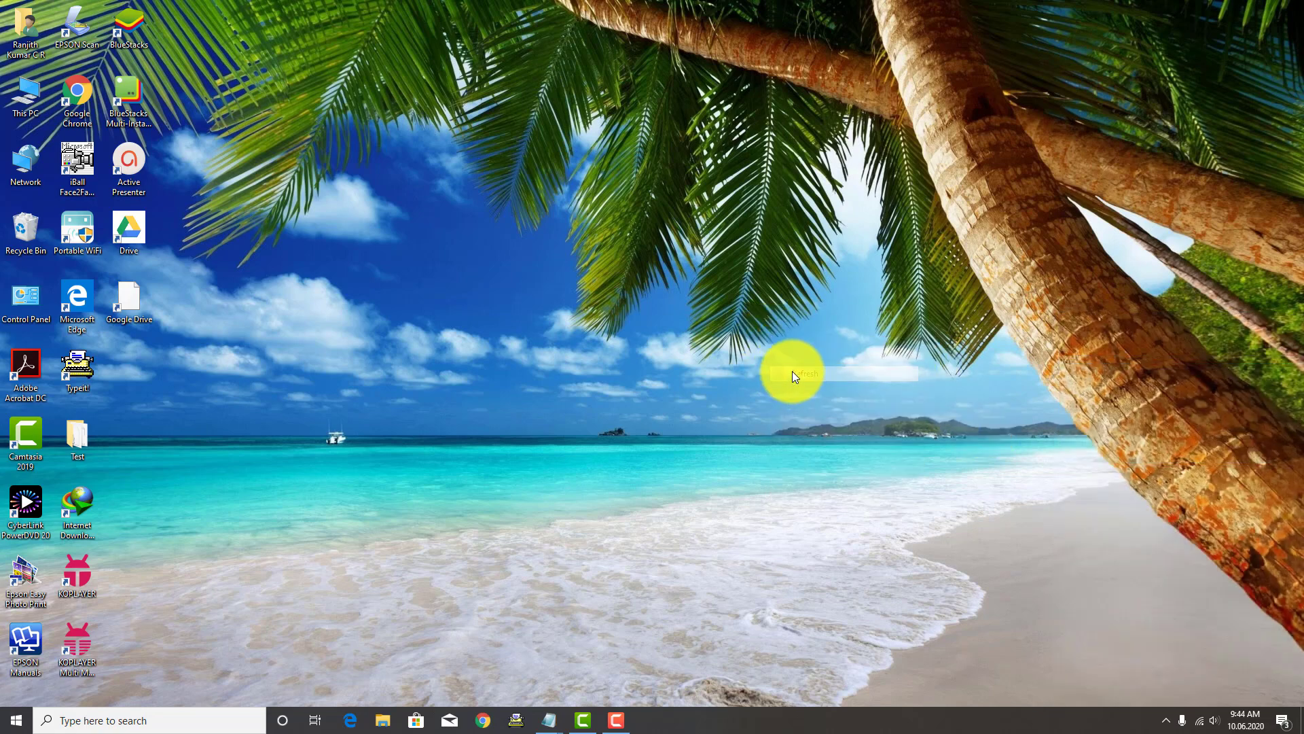
pyautogui.rightClick(614, 316)
pyautogui.click(642, 361)
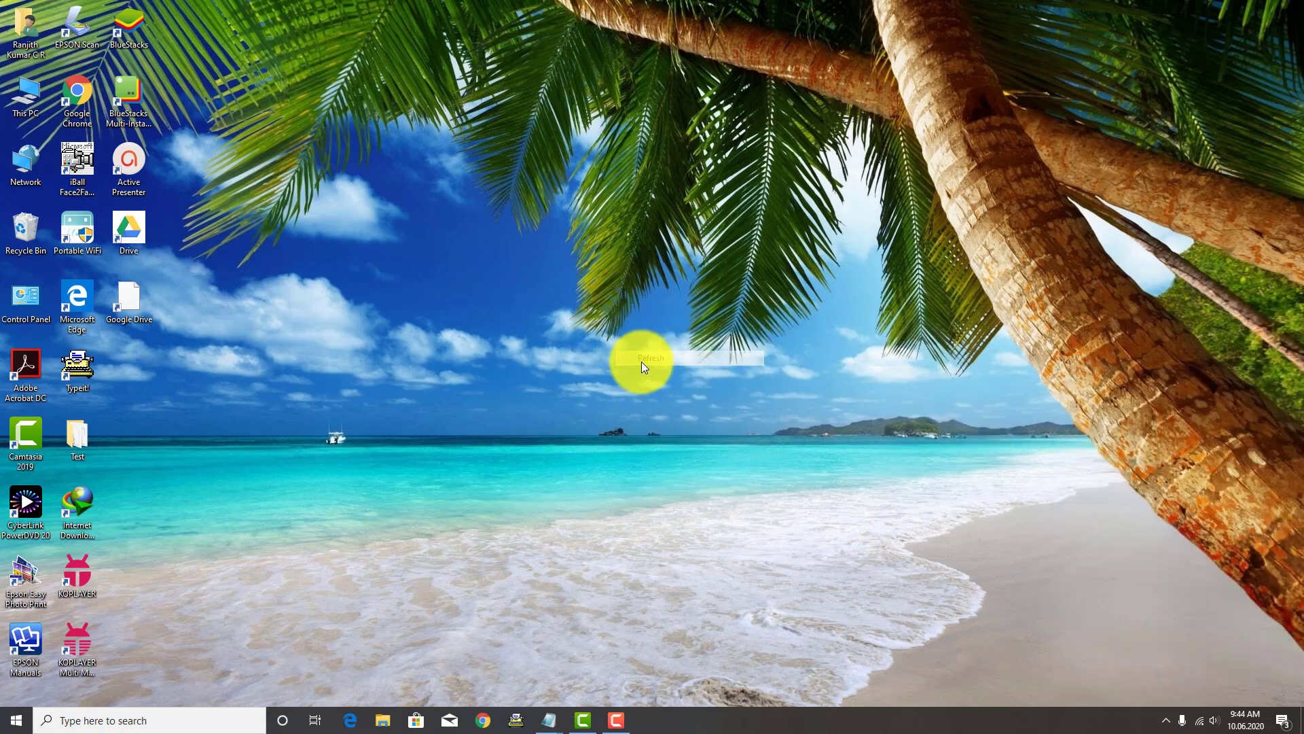
pyautogui.rightClick(557, 343)
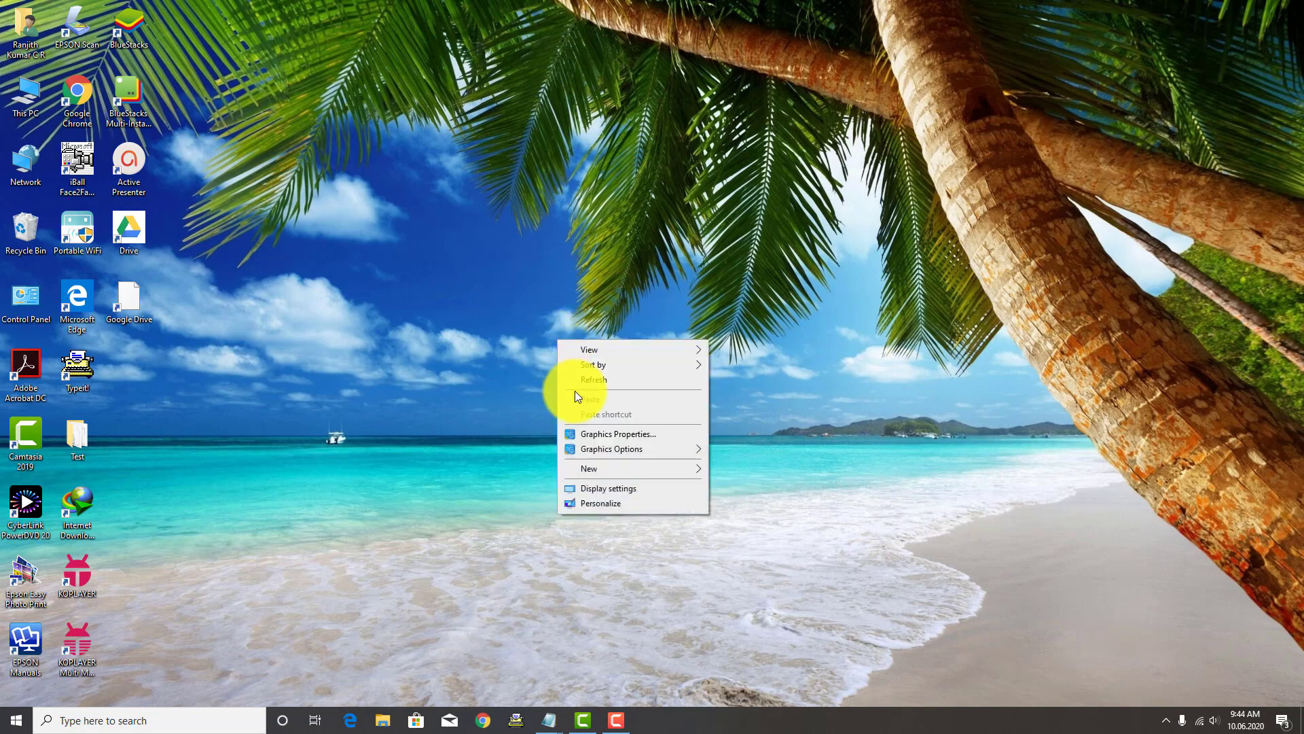
pyautogui.click(575, 380)
pyautogui.rightClick(517, 341)
pyautogui.click(538, 382)
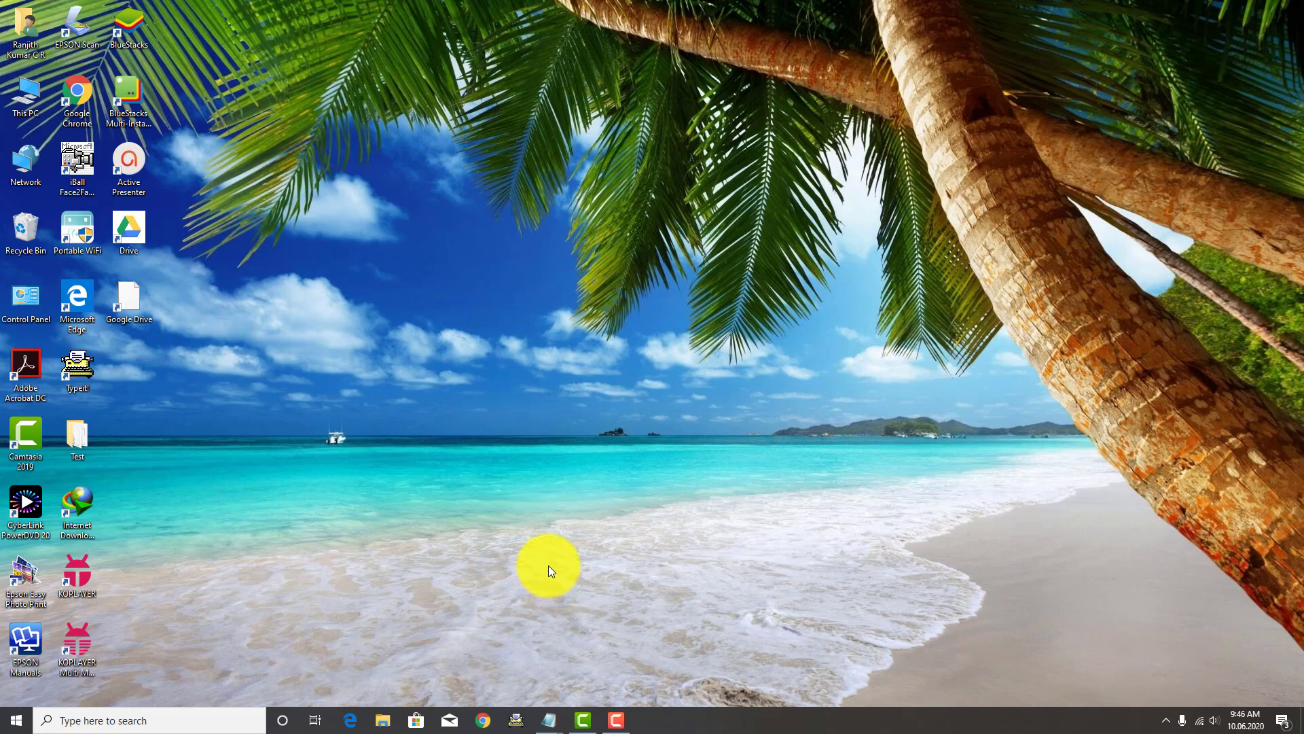
# - Open Google Chrome on a new tab and minimize its window
pyautogui.click(483, 720)
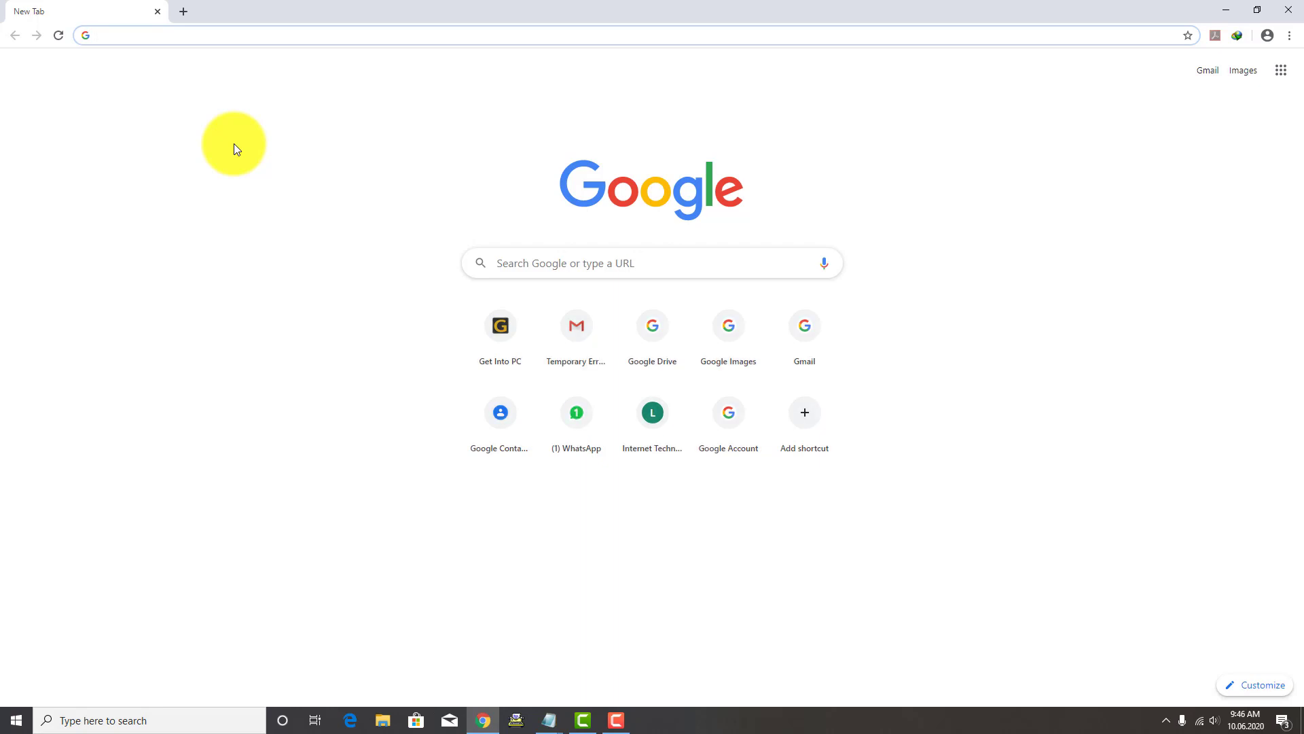
pyautogui.click(1231, 13)
pyautogui.rightClick(638, 295)
pyautogui.click(659, 331)
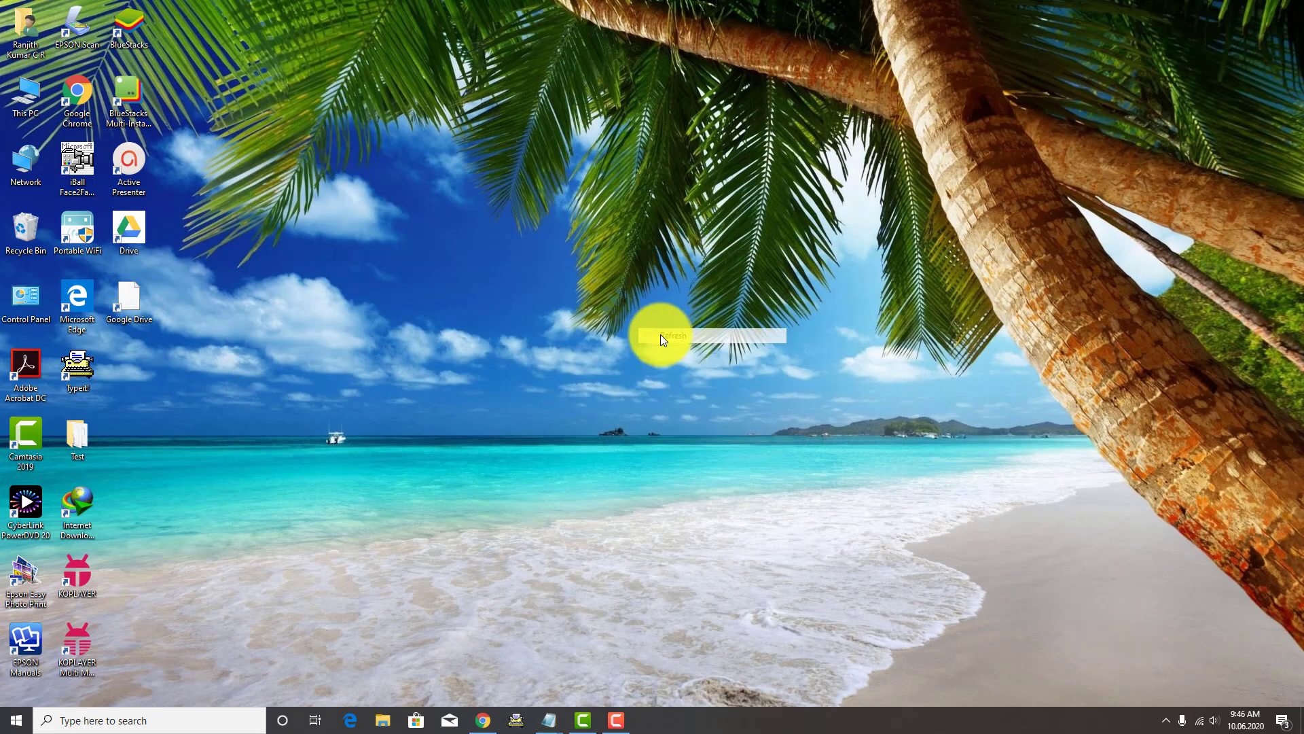
pyautogui.rightClick(461, 357)
pyautogui.click(479, 394)
pyautogui.rightClick(422, 352)
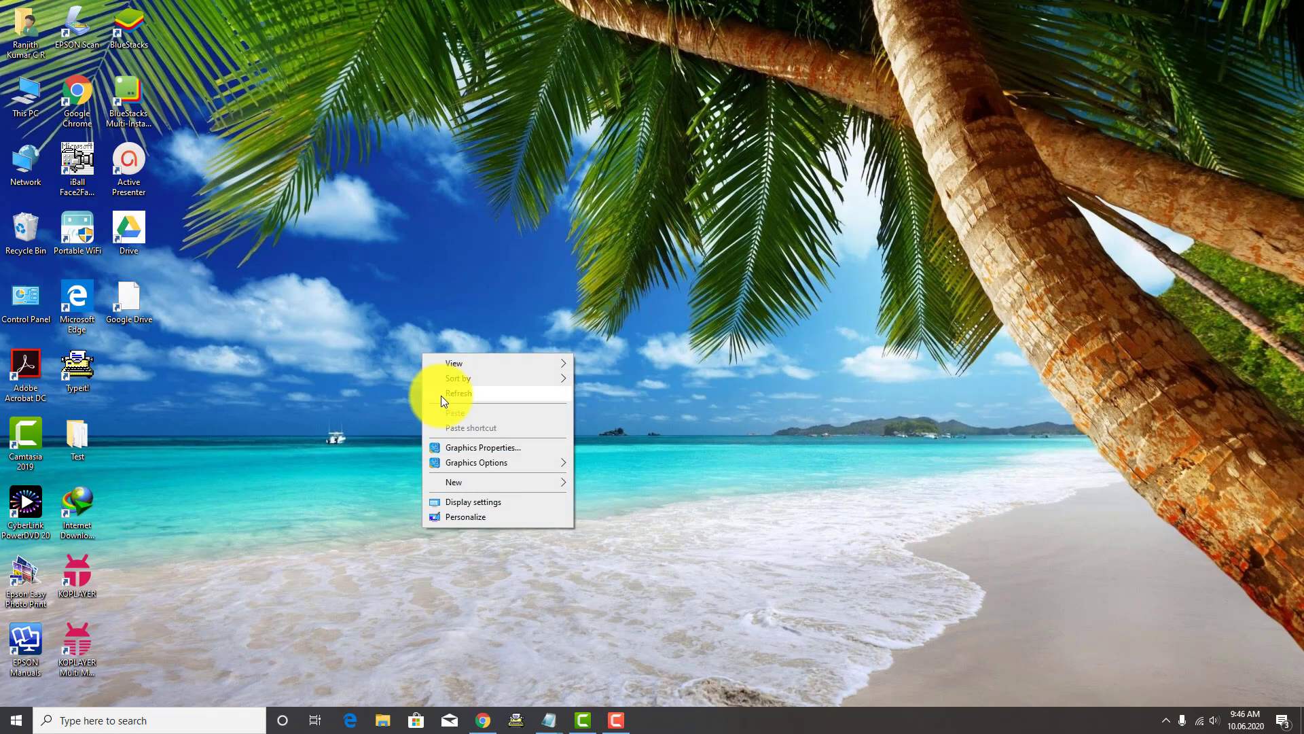
pyautogui.click(441, 395)
pyautogui.rightClick(441, 335)
pyautogui.click(467, 375)
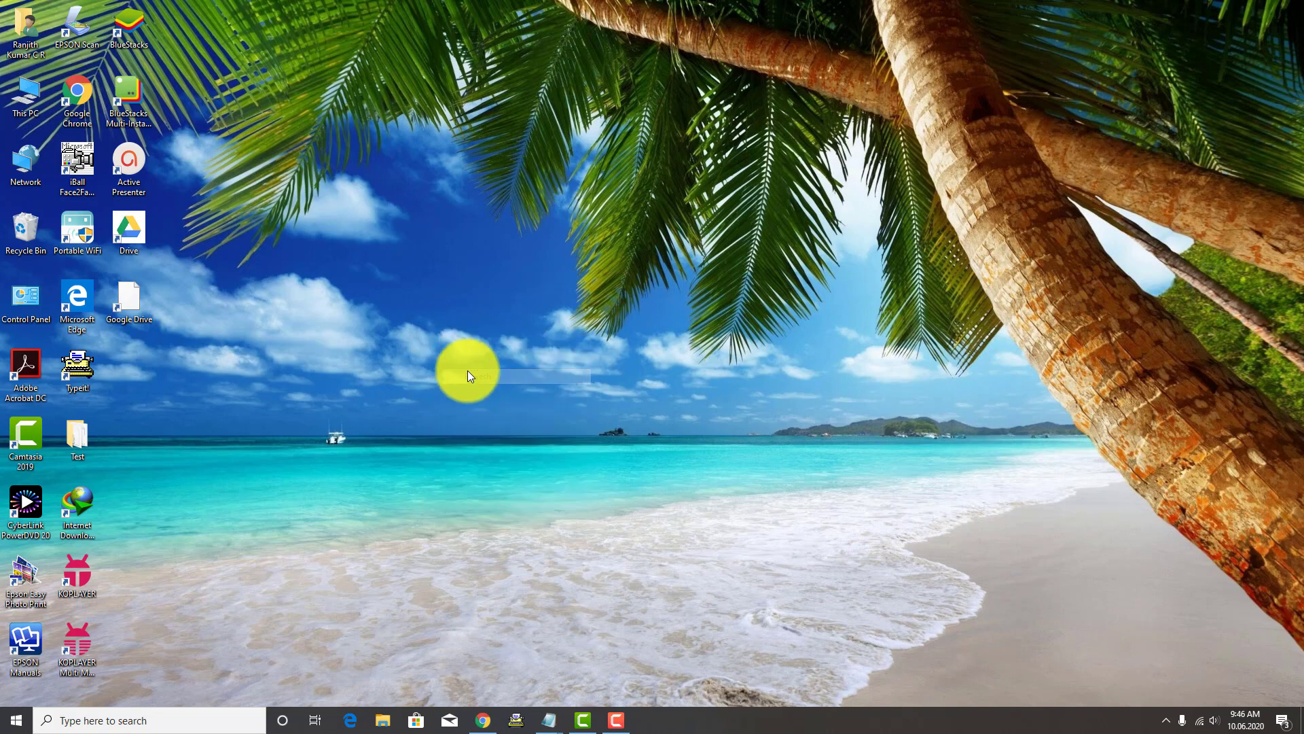
pyautogui.rightClick(447, 312)
pyautogui.click(473, 360)
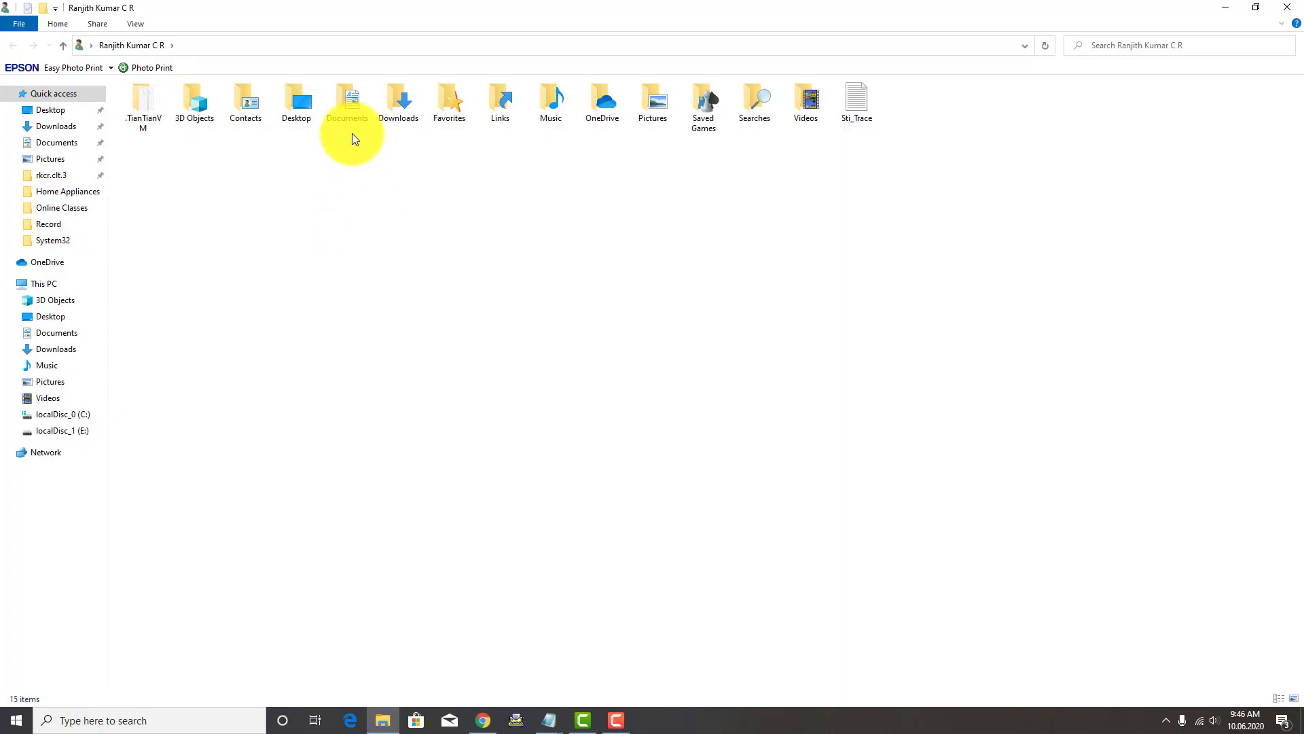
# - Open the Email IDs text file from the Documents folder and move its window clear of the file list
pyautogui.doubleClick(349, 120)
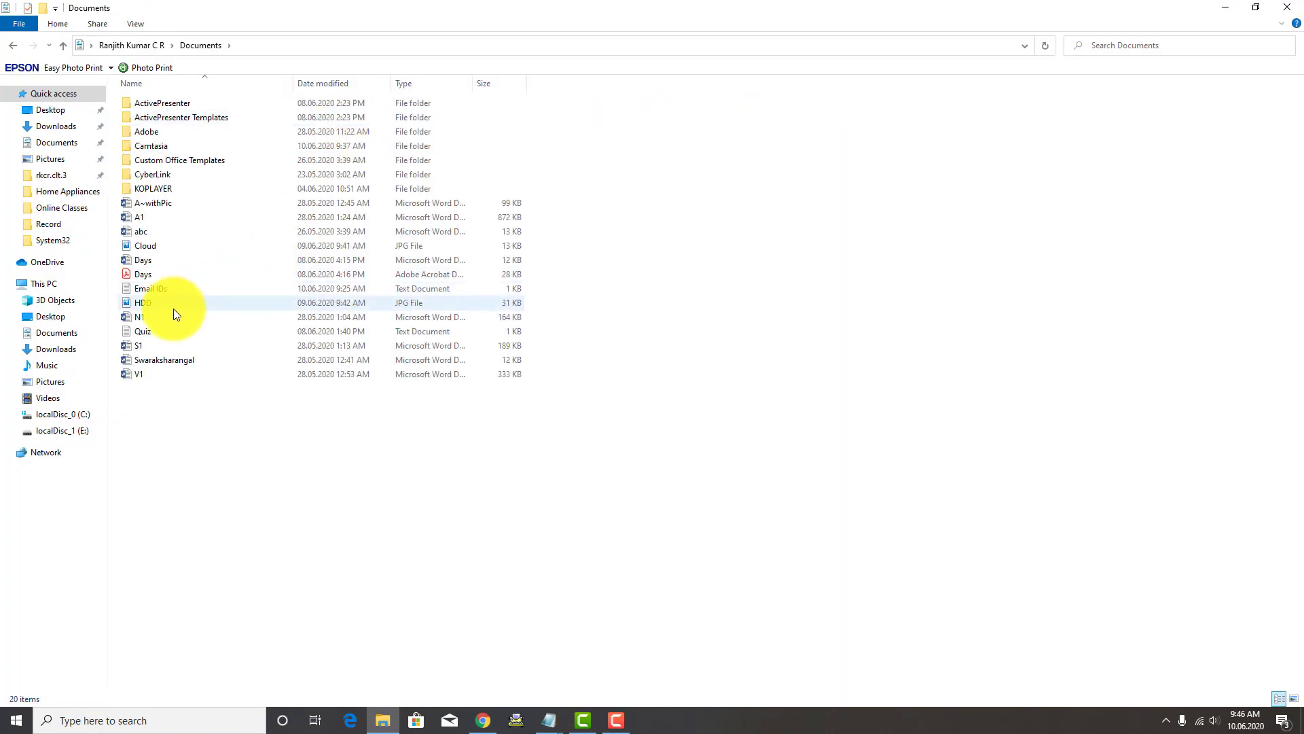
pyautogui.doubleClick(157, 288)
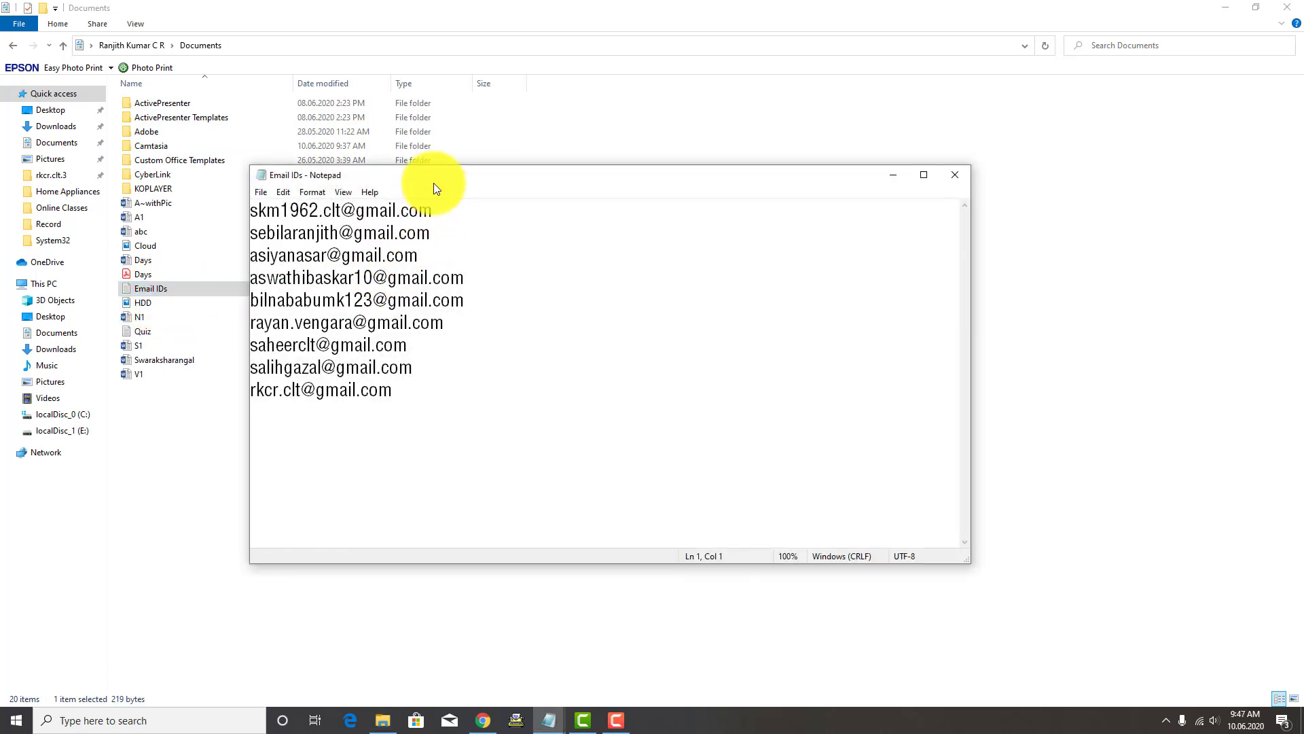
pyautogui.moveTo(451, 173); pyautogui.dragTo(782, 203)
# - Examine individual e-mail addresses in the Email IDs list by highlighting them one at a time
pyautogui.moveTo(582, 241); pyautogui.dragTo(798, 241)
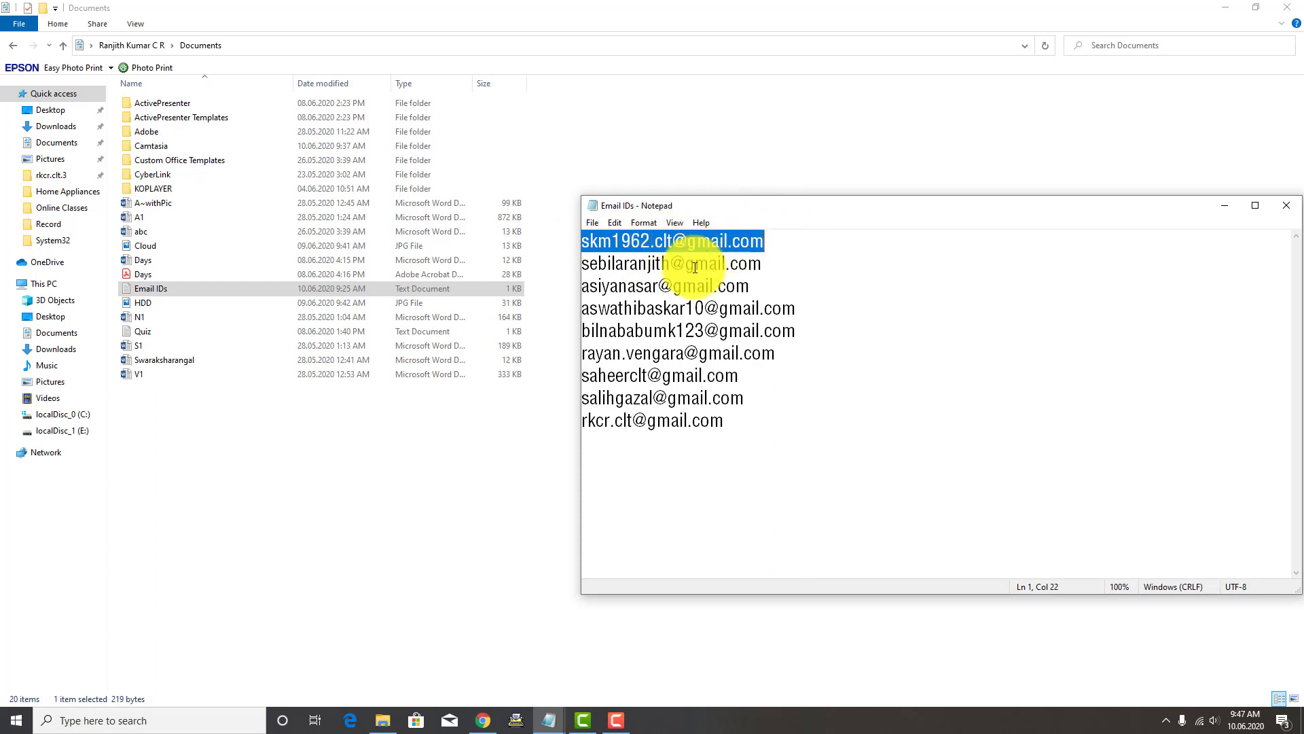
pyautogui.moveTo(589, 263); pyautogui.dragTo(772, 263)
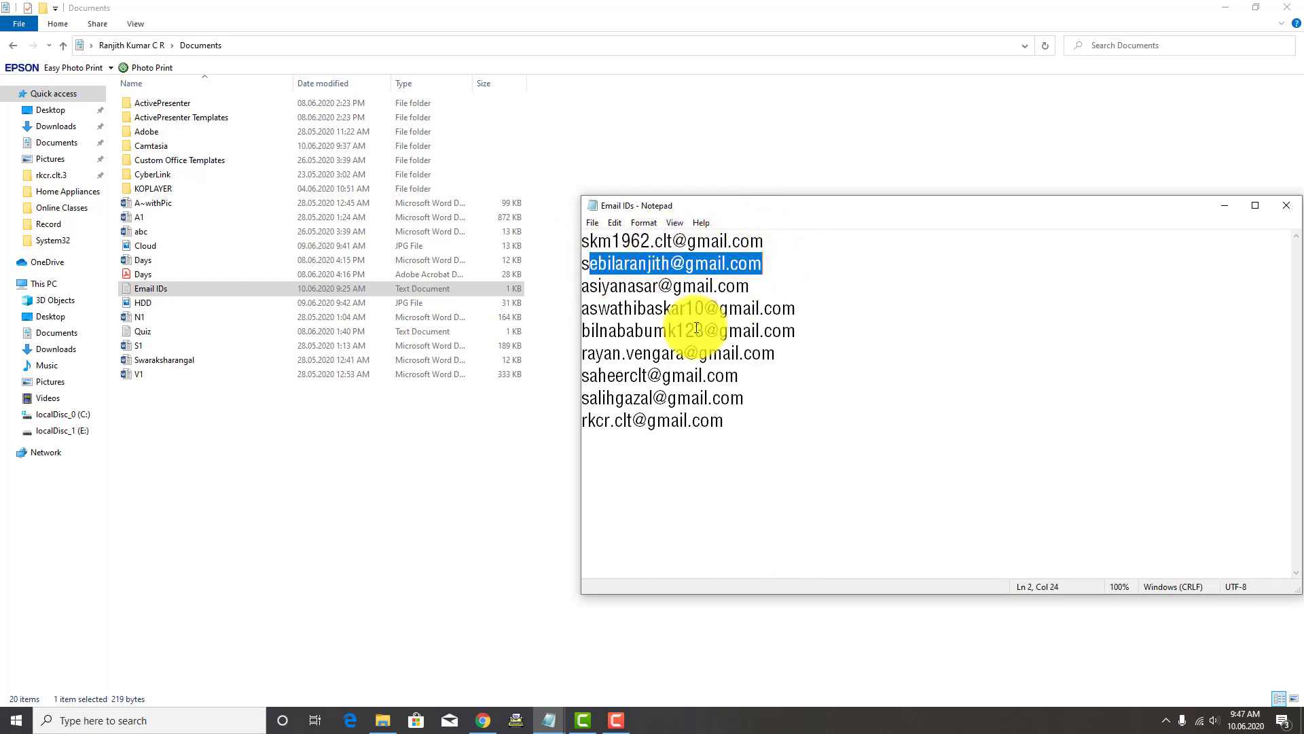
pyautogui.moveTo(582, 398); pyautogui.dragTo(745, 398)
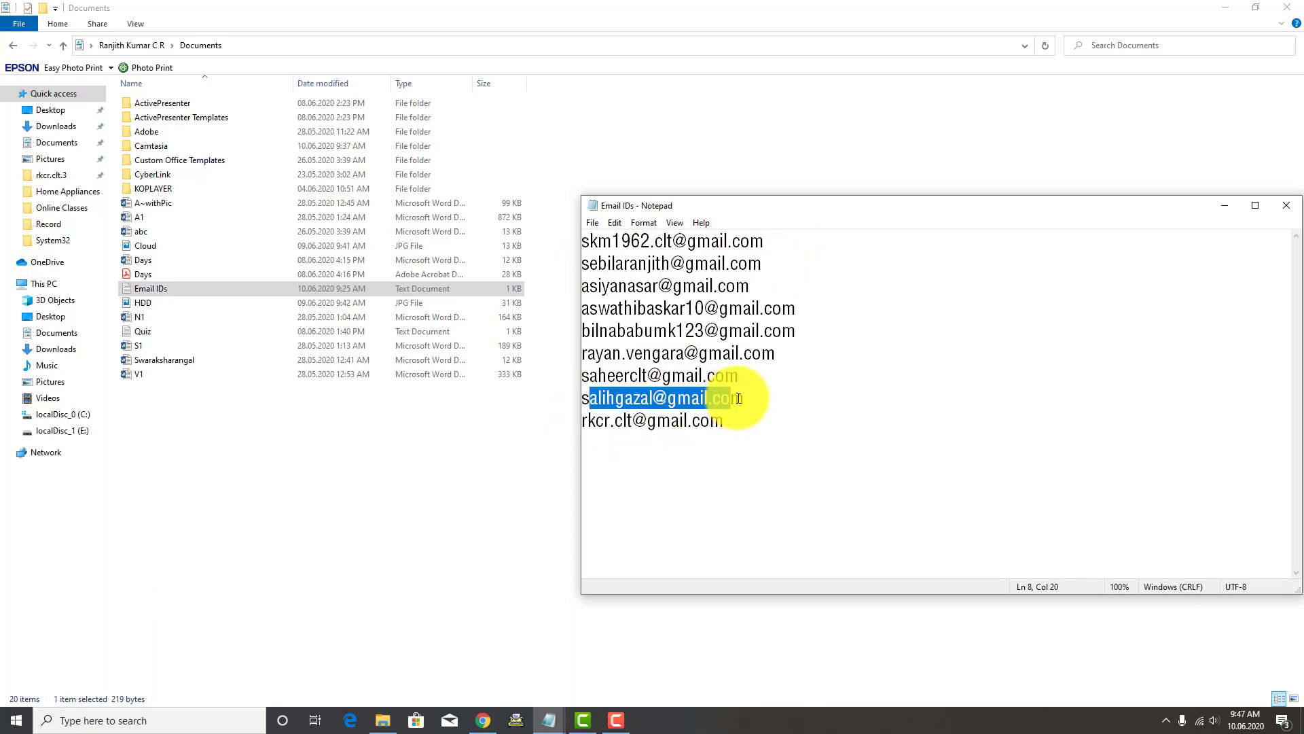
pyautogui.click(590, 420)
pyautogui.moveTo(590, 421); pyautogui.dragTo(737, 422)
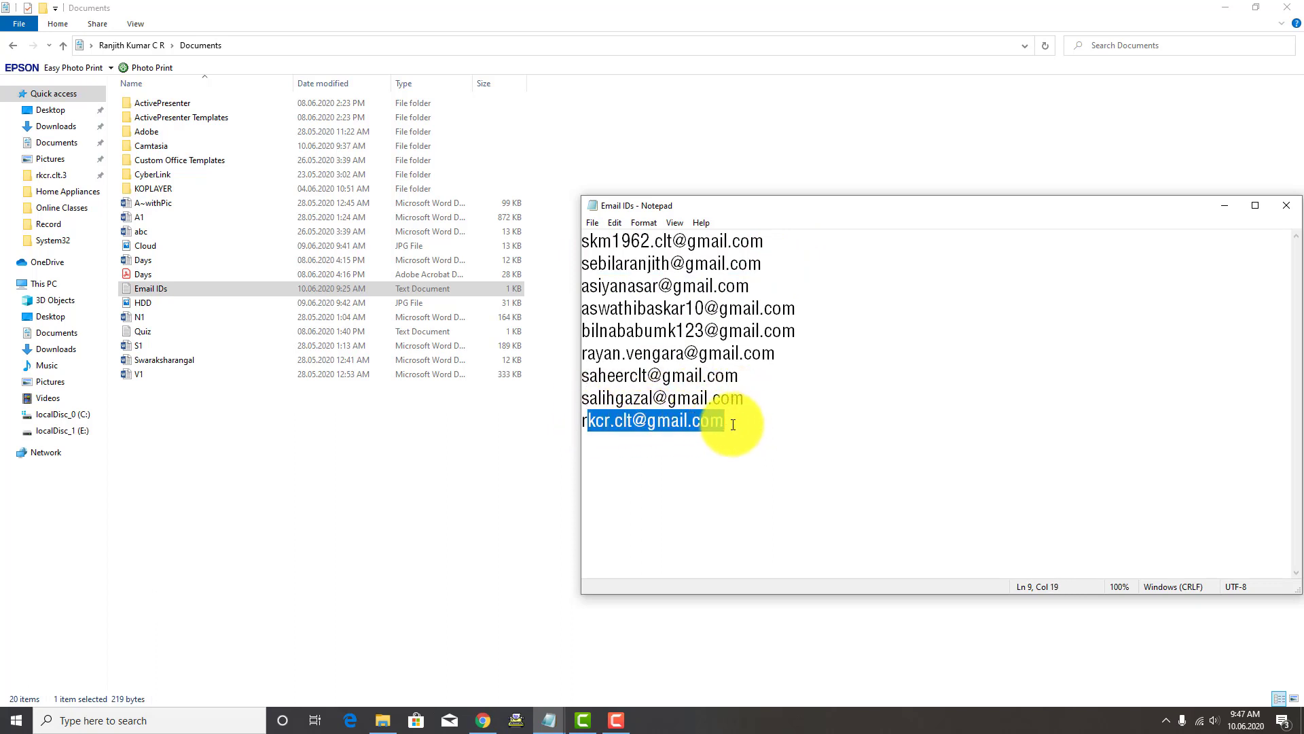
pyautogui.moveTo(882, 210); pyautogui.dragTo(736, 220)
pyautogui.click(614, 272)
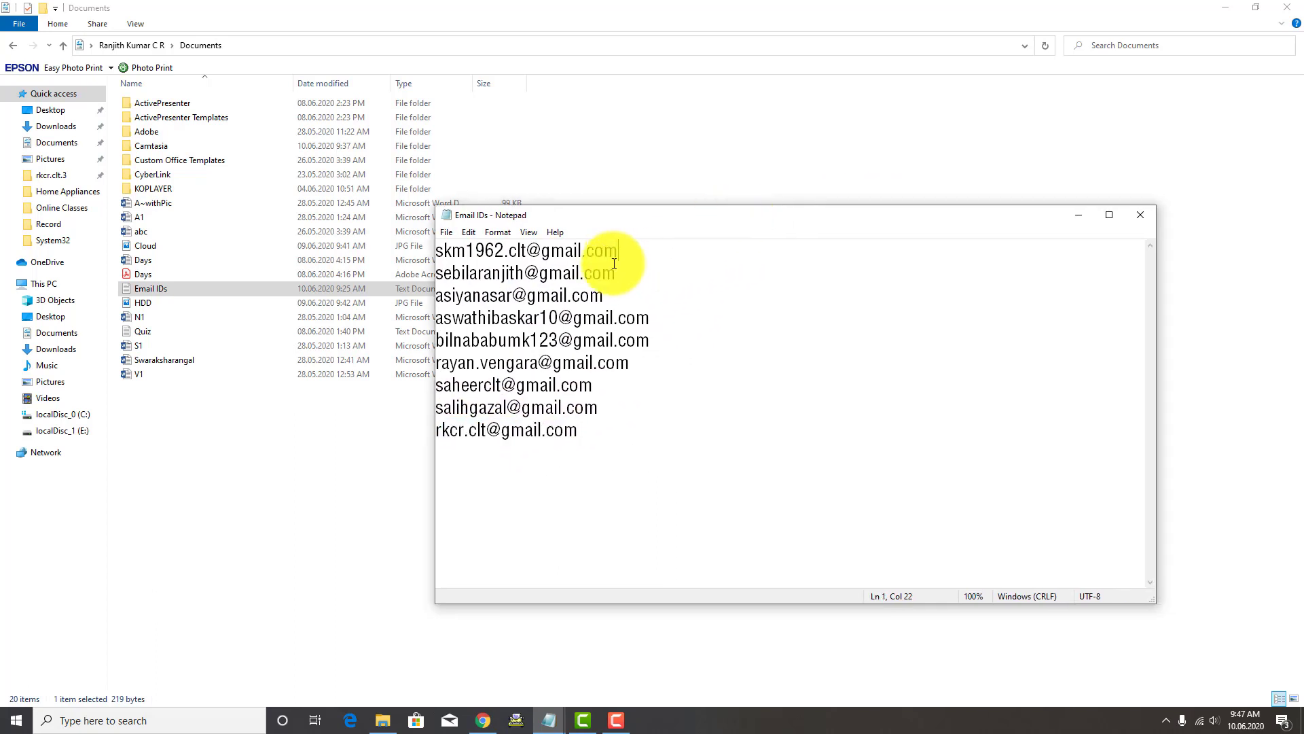
pyautogui.click(582, 385)
# - Highlight the whole list of e-mail addresses to review all the recipients together, leaving nothing selected
pyautogui.moveTo(582, 430); pyautogui.dragTo(430, 226)
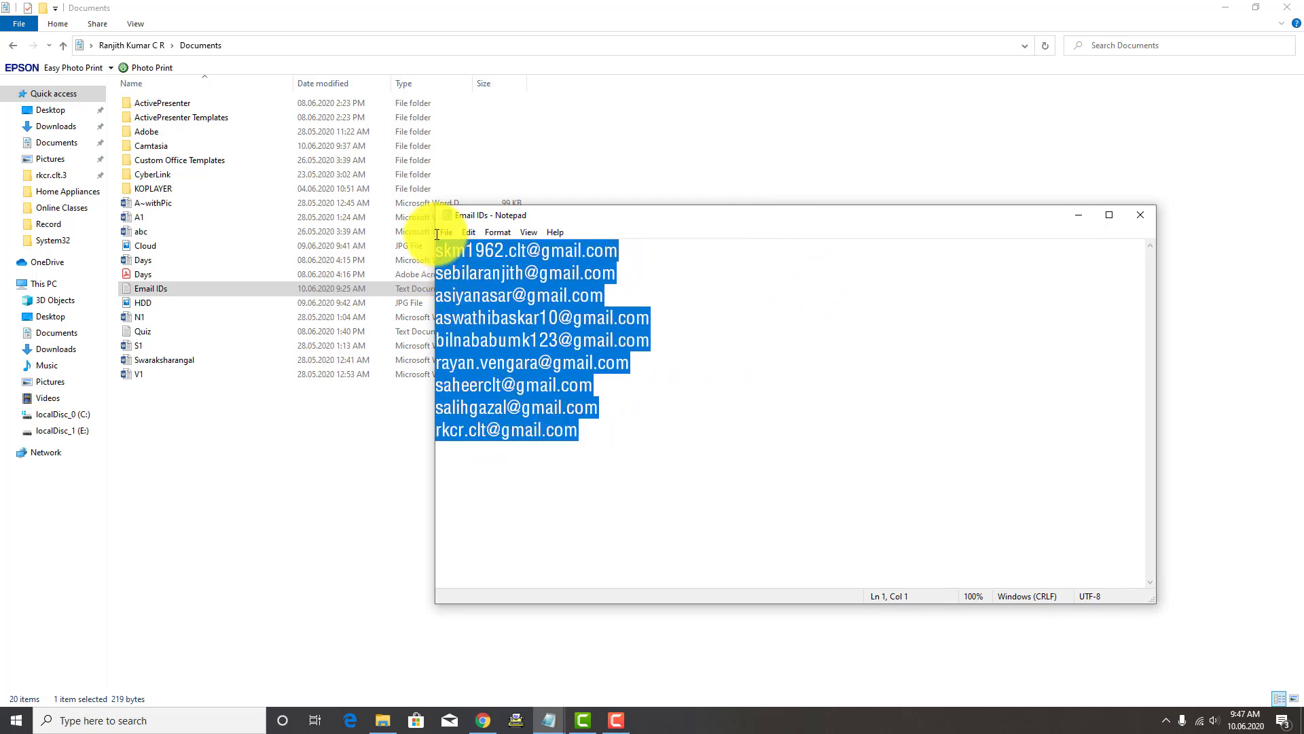
pyautogui.click(479, 273)
pyautogui.moveTo(611, 428); pyautogui.dragTo(435, 239)
pyautogui.click(500, 283)
pyautogui.moveTo(594, 430); pyautogui.dragTo(435, 240)
pyautogui.click(495, 279)
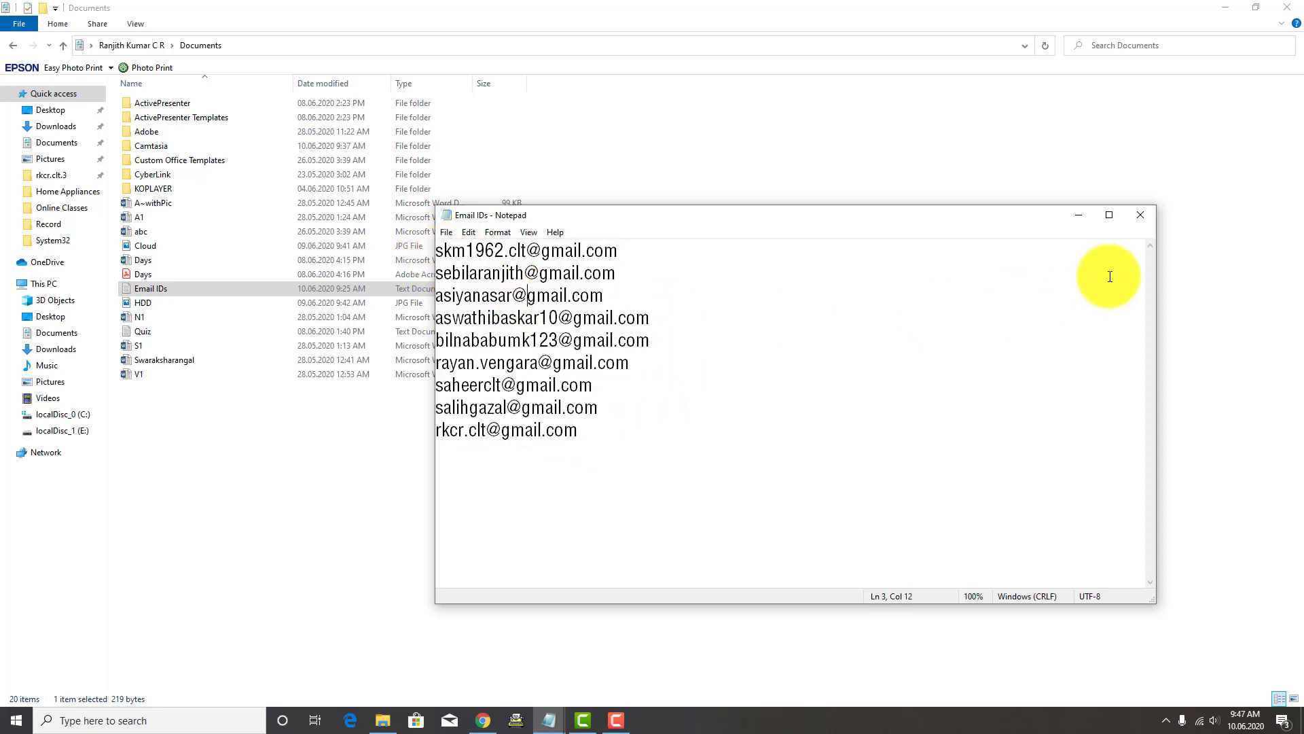
# - Minimize the Email IDs file, close the Documents folder window and refresh the desktop
pyautogui.click(1078, 215)
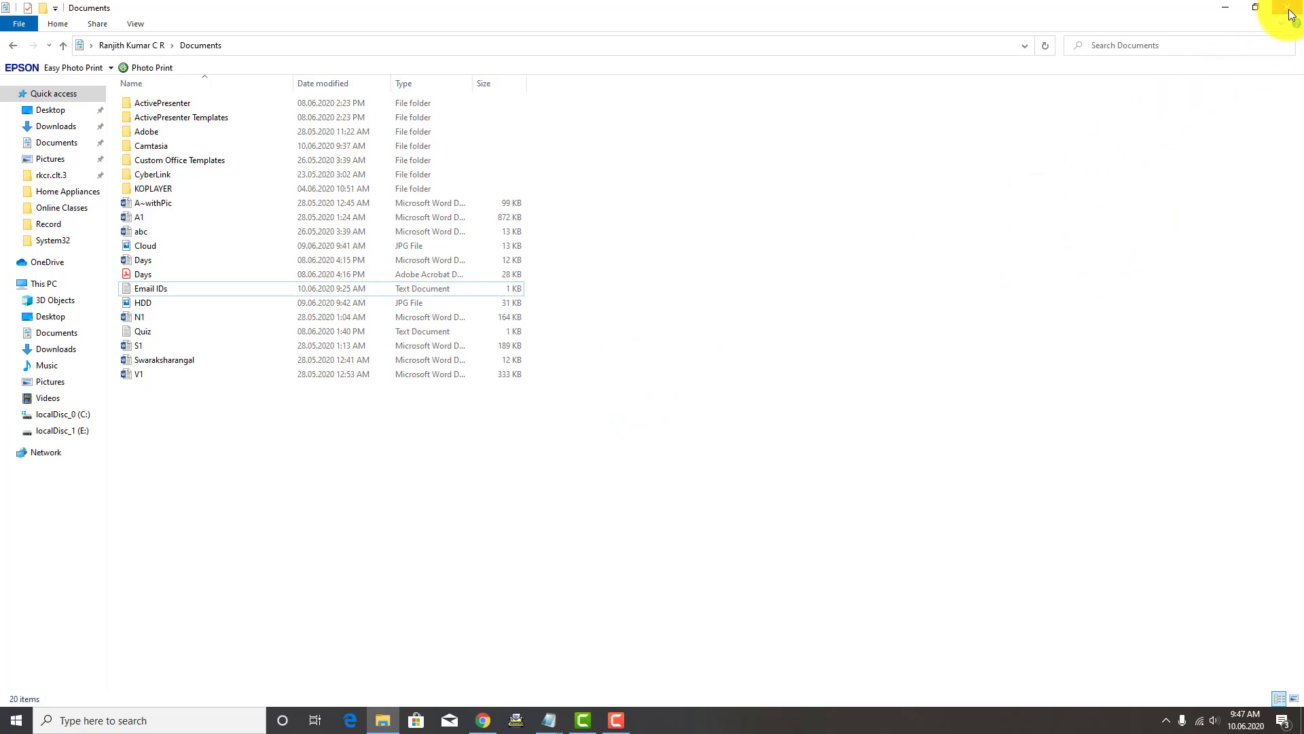
pyautogui.click(1287, 8)
pyautogui.rightClick(626, 349)
pyautogui.click(646, 391)
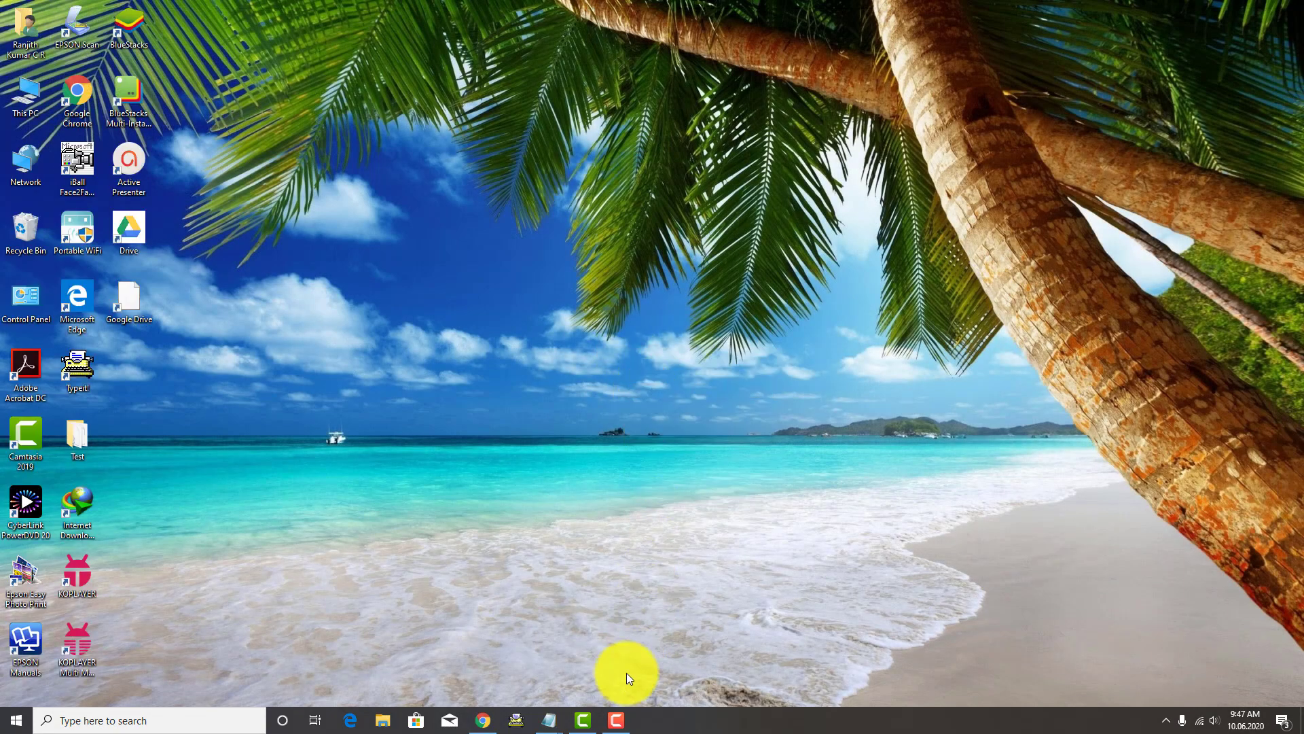
# - Switch to Chrome and go to sheets.google.com
pyautogui.click(484, 720)
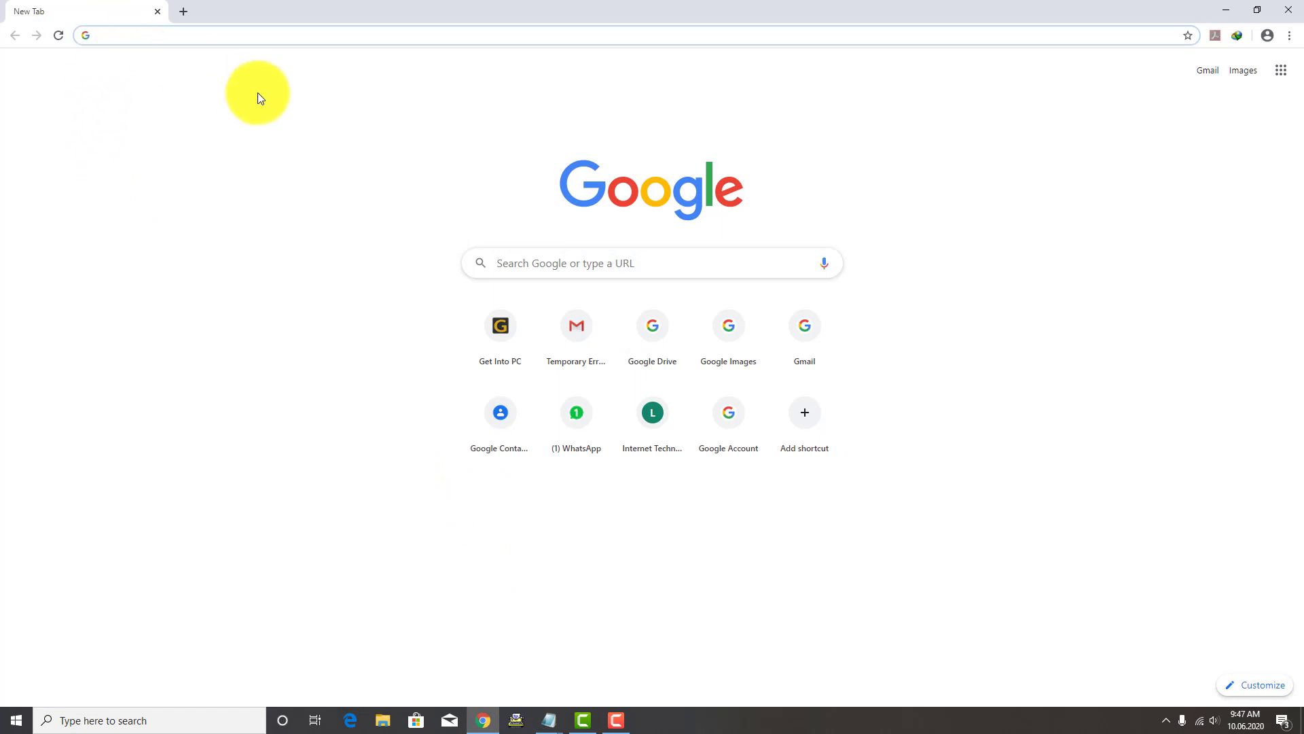
pyautogui.write('sheets')
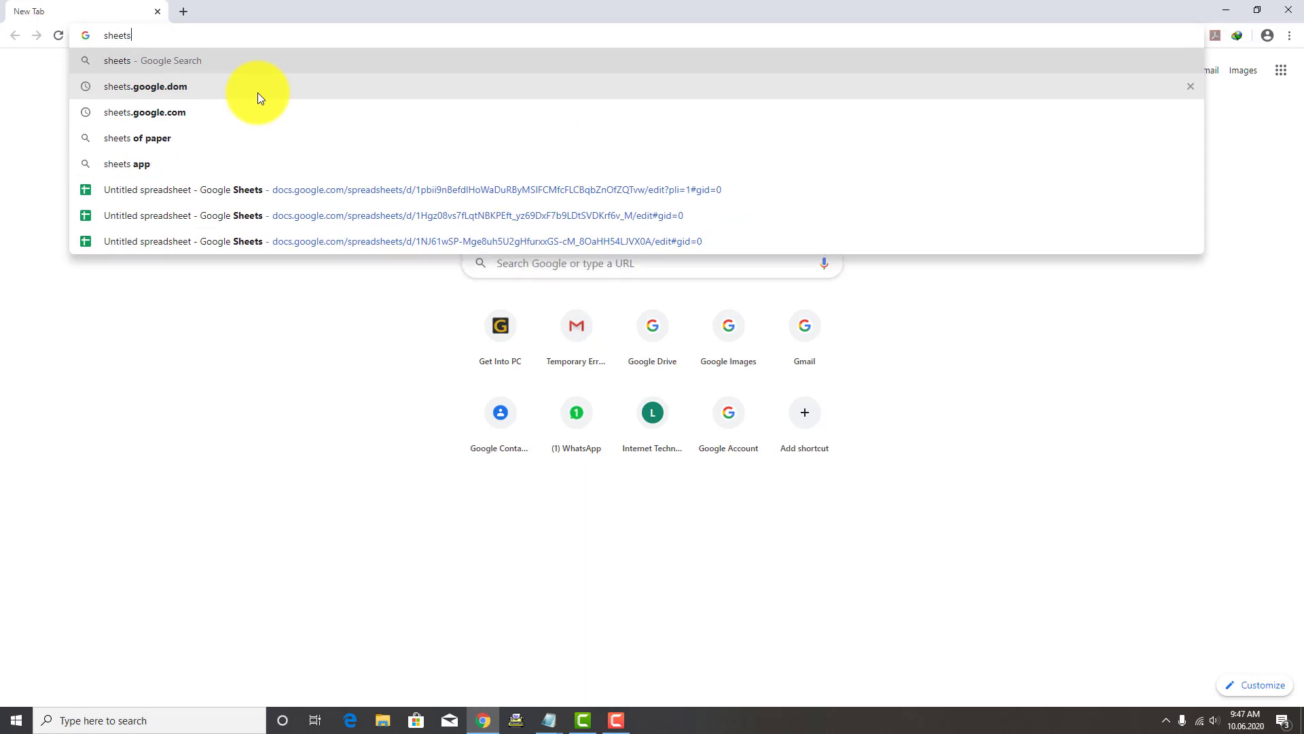
pyautogui.write('.goog')
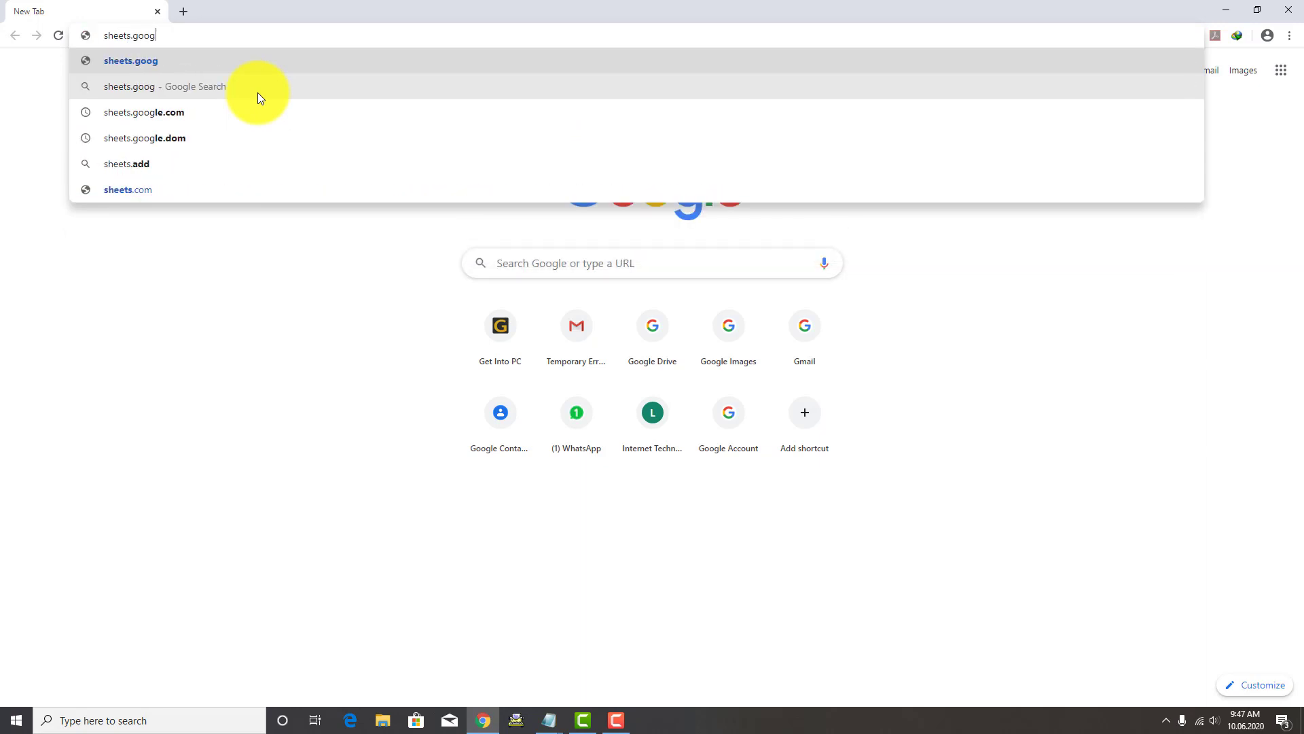
pyautogui.write('le.com')
pyautogui.press('Return')
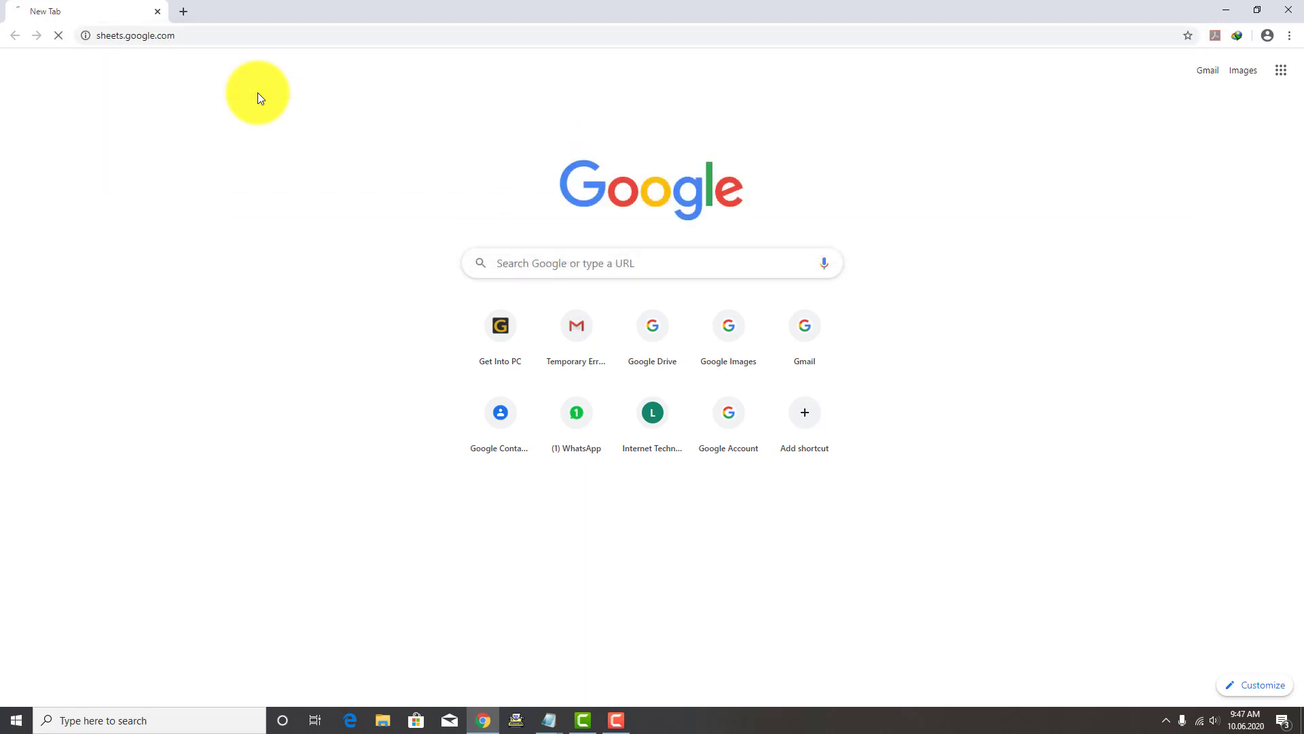
# - Switch to Notepad and close the blank untitled note without saving, returning to the YAMM note
pyautogui.click(550, 719)
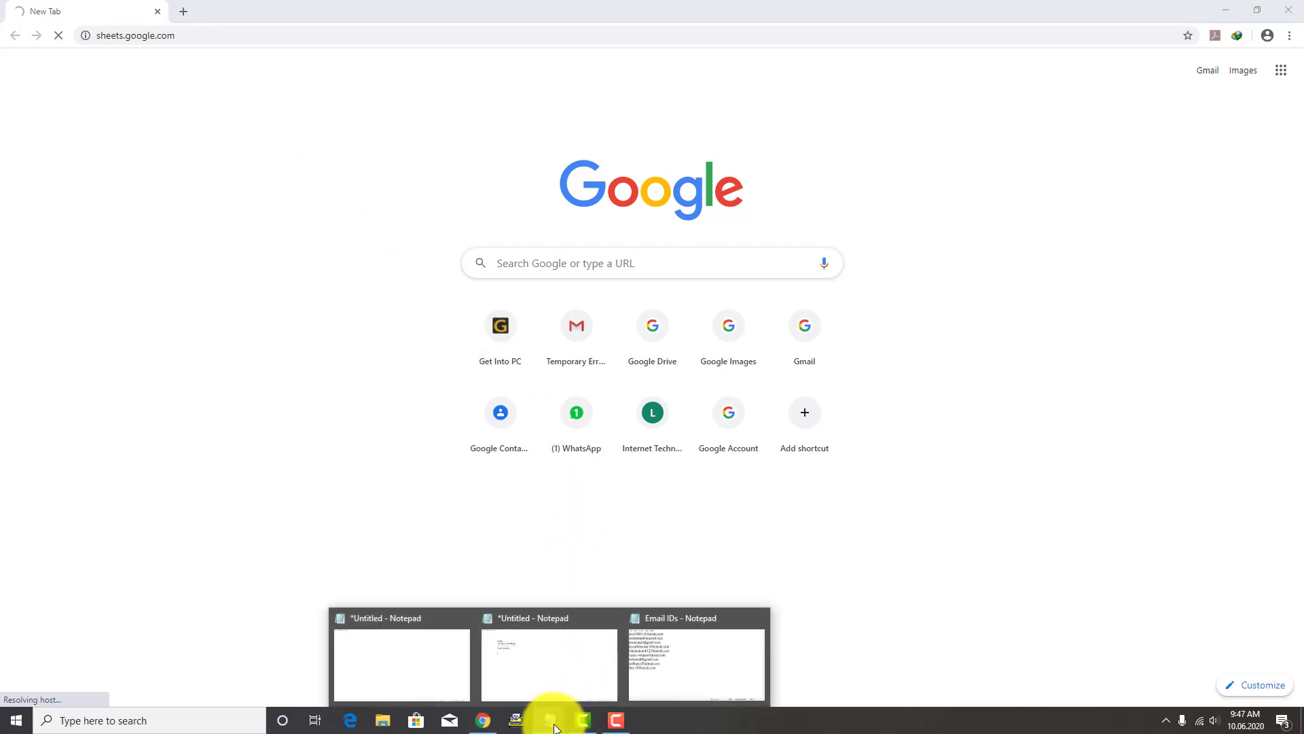
pyautogui.click(467, 615)
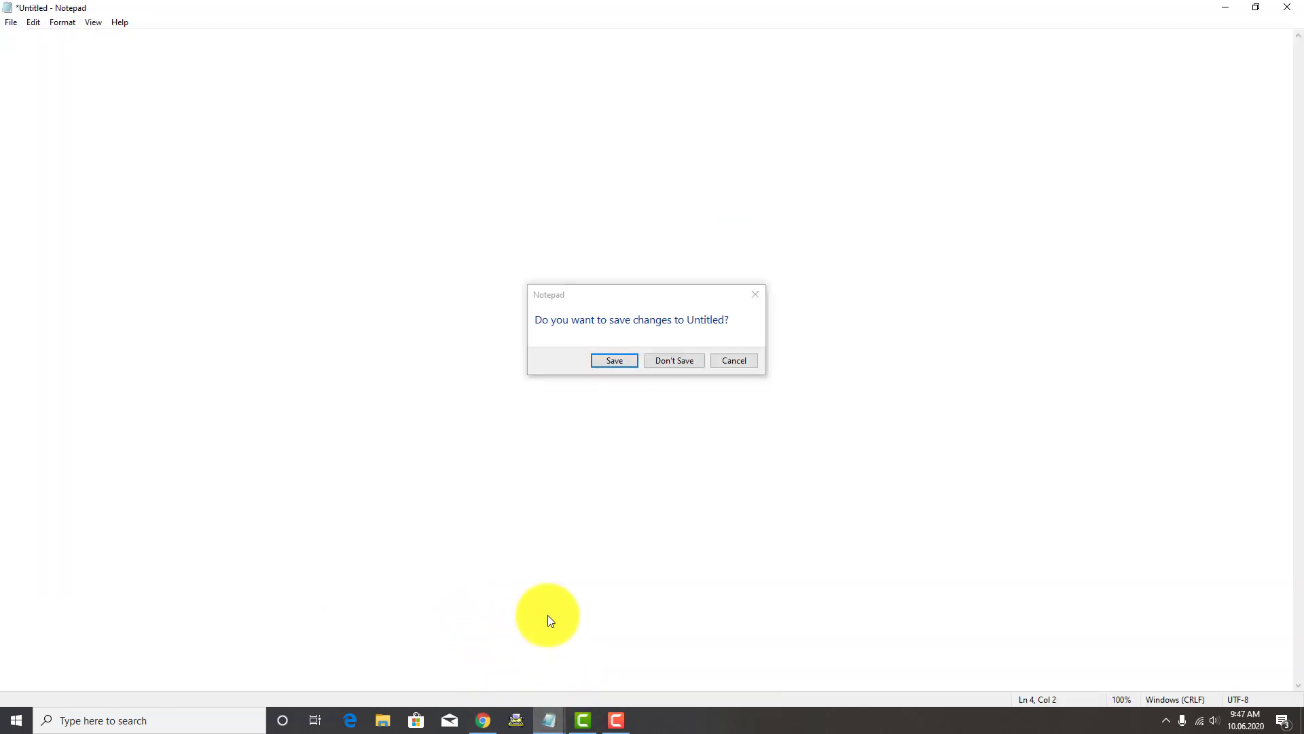
pyautogui.click(679, 360)
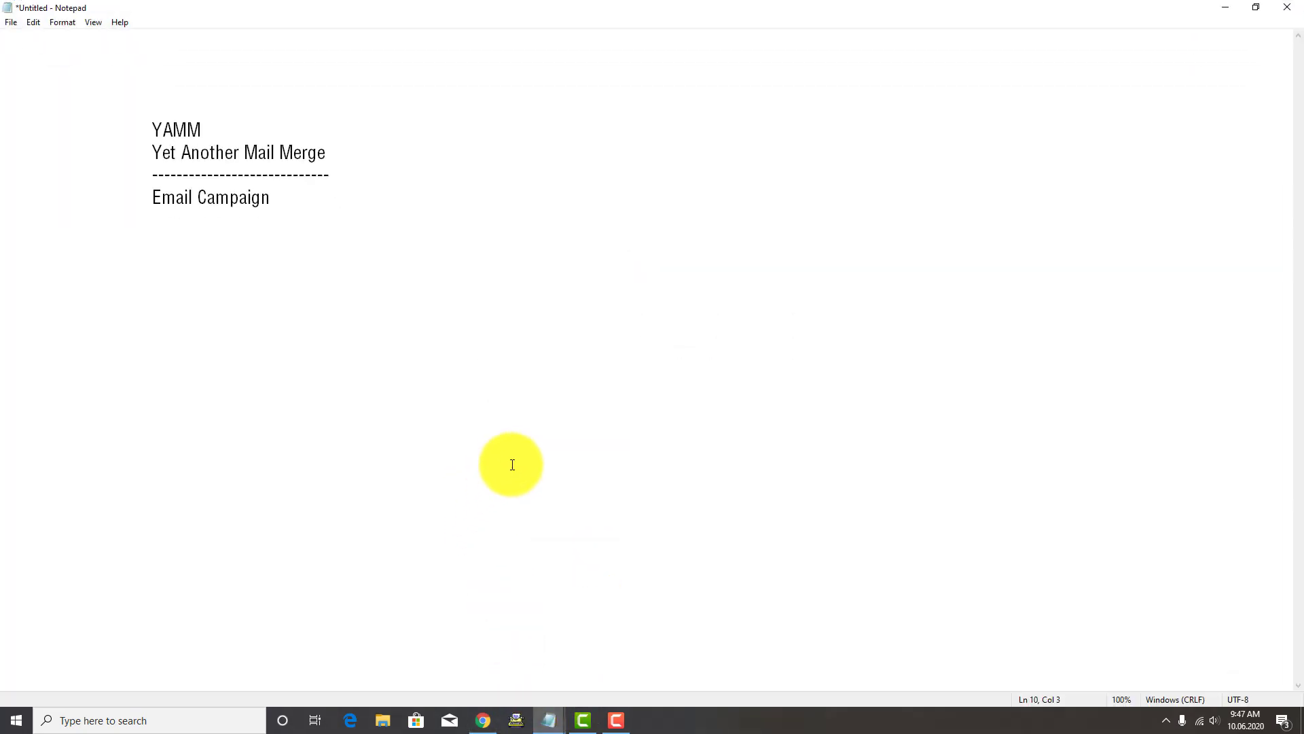
# - Enter "Sheets.Google.Com (Google Sheets)" on the indented line below "Email Campaign" in the YAMM note
pyautogui.write('Sheets.Google.co')
pyautogui.press('BackSpace')
pyautogui.press('BackSpace')
pyautogui.write('Com')
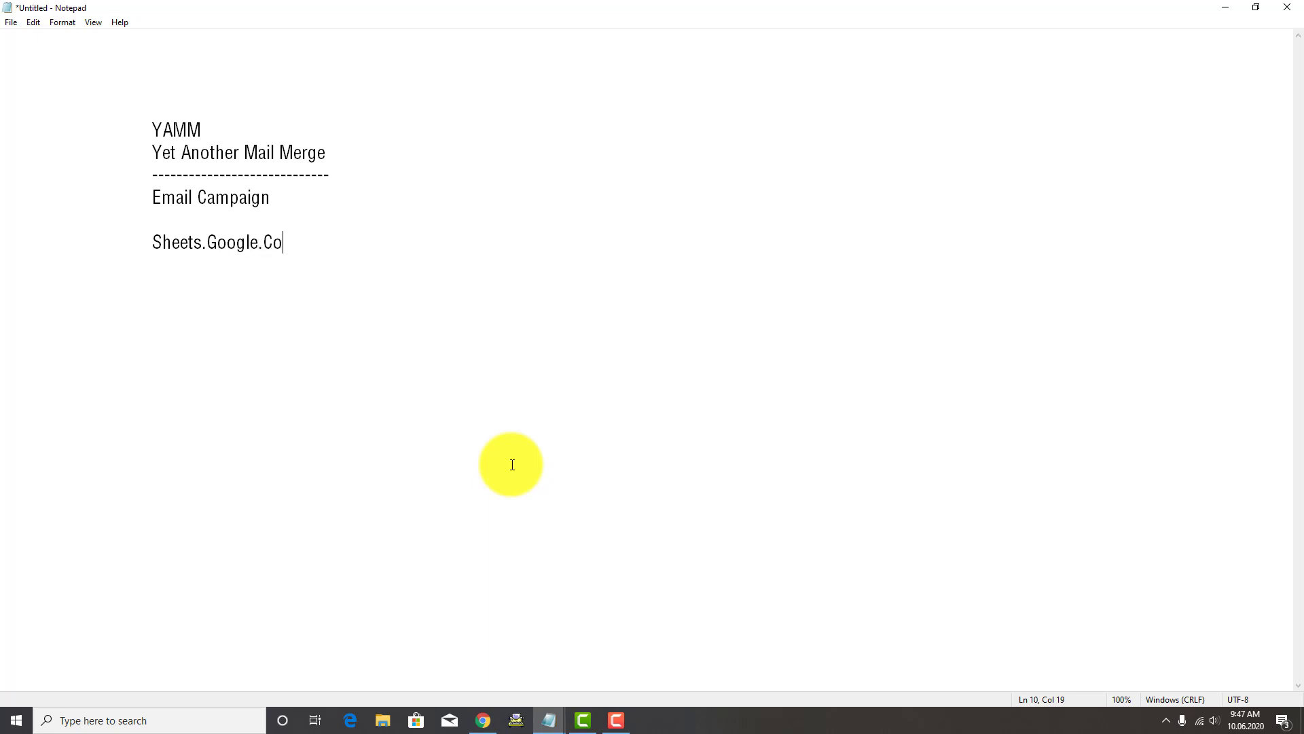
pyautogui.press('Return')
pyautogui.press('BackSpace')
pyautogui.press('BackSpace')
pyautogui.press('BackSpace')
pyautogui.write('(Google Sheets)')
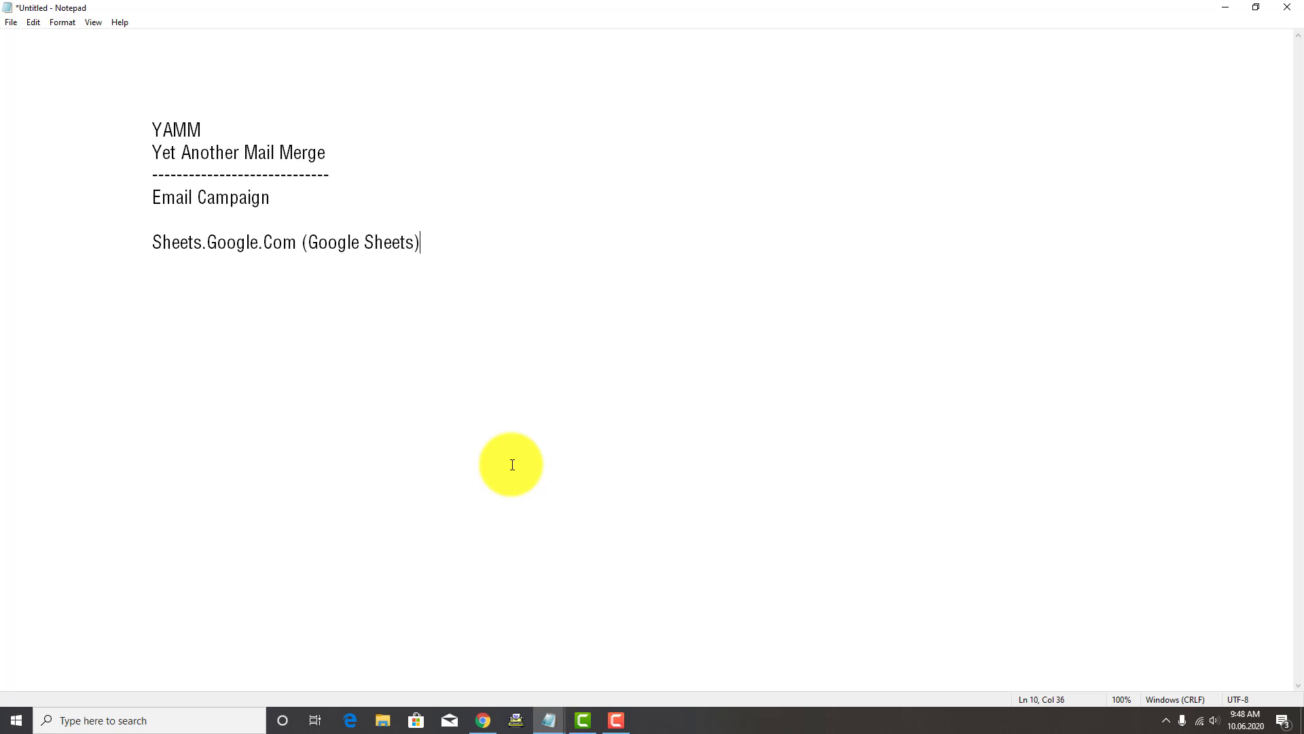
# - Add "MS-Excel" on the line under the Google Sheets entry and start an indented line two rows further down
pyautogui.press('Return')
pyautogui.press('End')
pyautogui.press('Down')
pyautogui.write('MS-Excel')
pyautogui.press('Return')
pyautogui.press('Tab')
pyautogui.press('Tab')
pyautogui.press('Return')
pyautogui.press('Tab')
pyautogui.press('Tab')
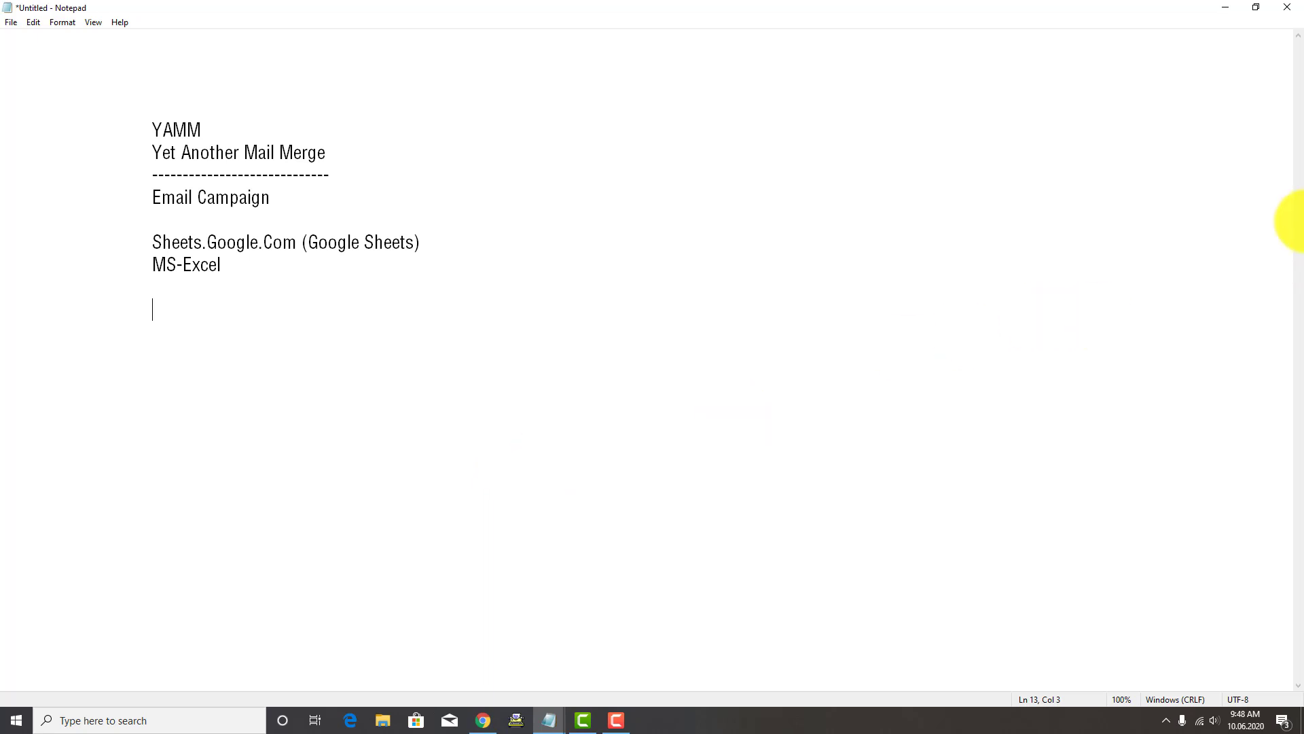
# - Check the Google account chooser in Chrome and return to the YAMM note in Notepad
pyautogui.click(1225, 7)
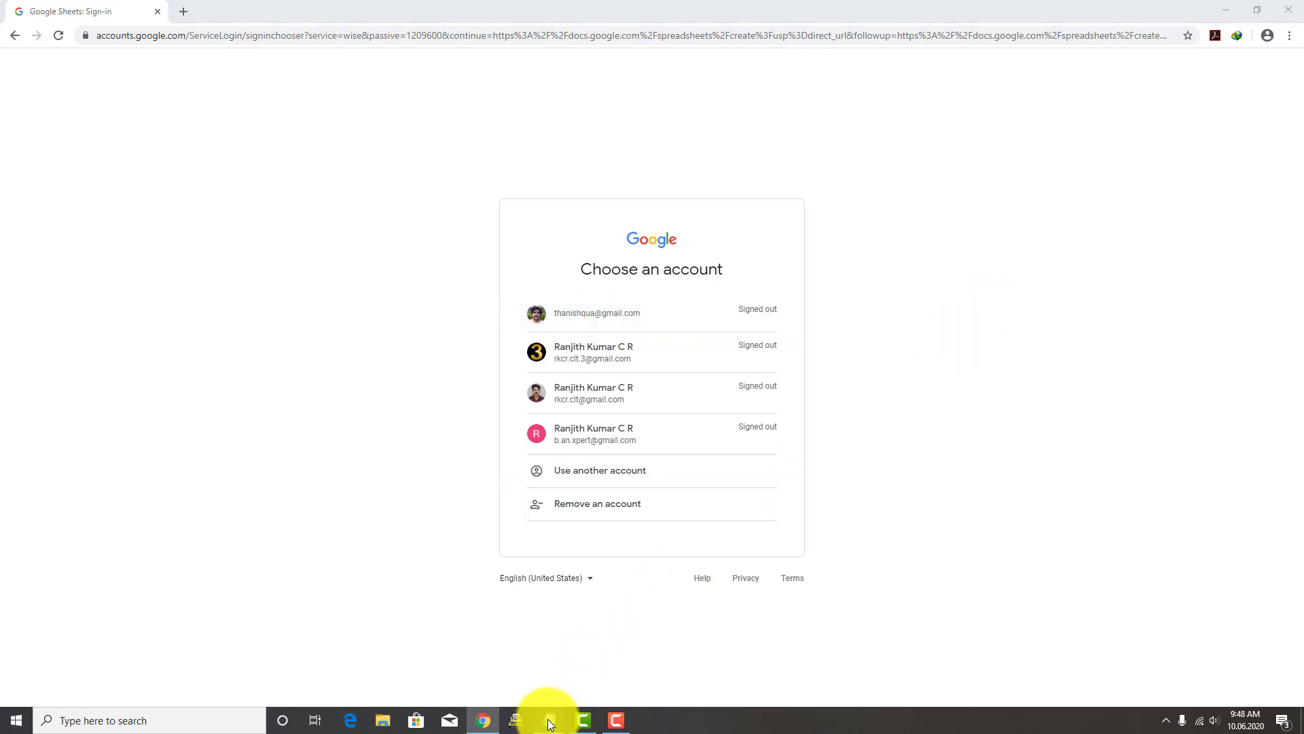
pyautogui.moveTo(548, 719)
pyautogui.click(486, 670)
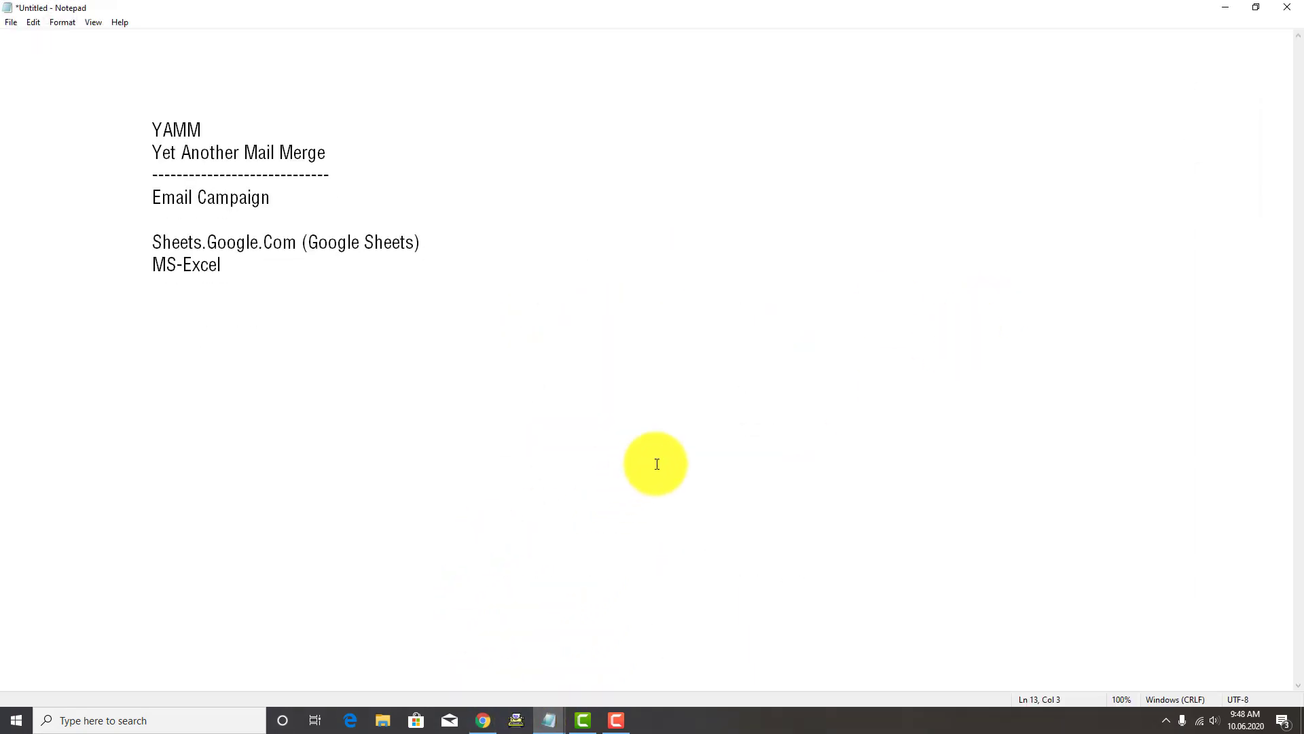
# - Add an indented "Course-Co-Ordinator" line two rows further down, with the coordinator's name on the line beneath it
pyautogui.press('Return')
pyautogui.press('Return')
pyautogui.press('Tab')
pyautogui.press('Tab')
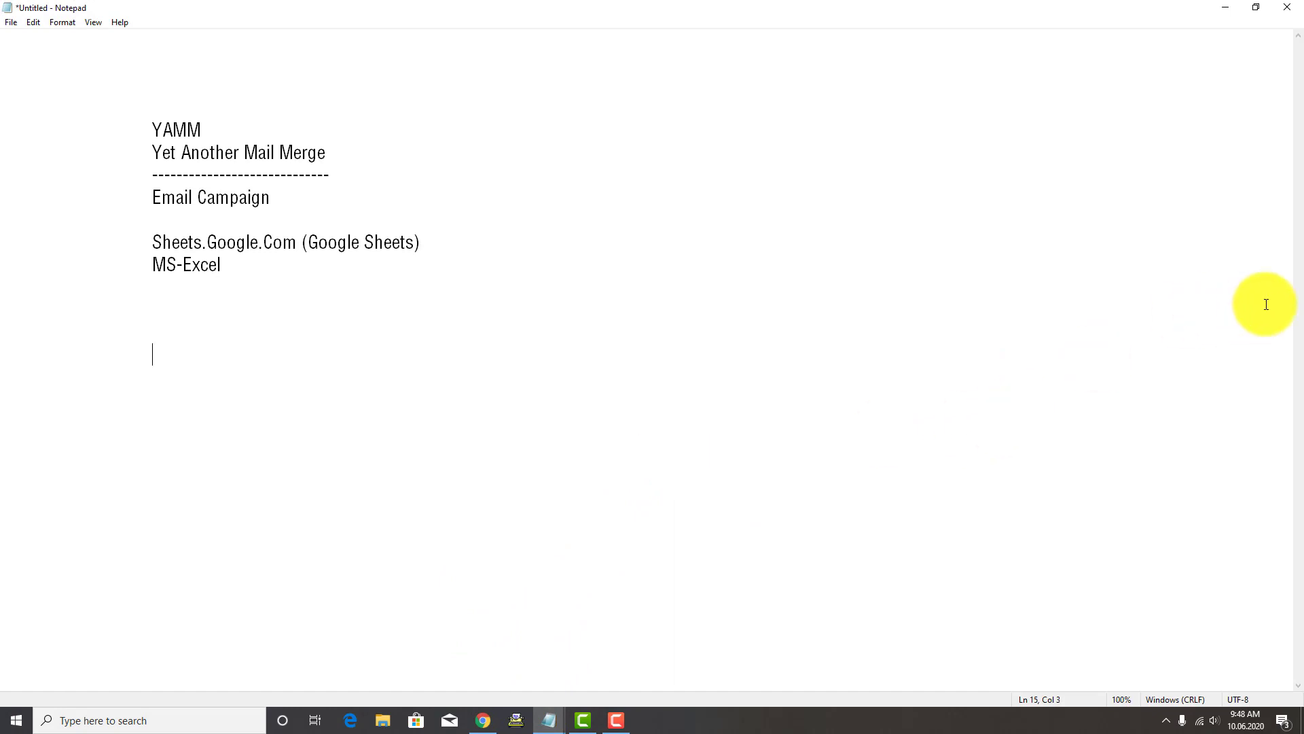
pyautogui.write('Course-Co-Ordinator')
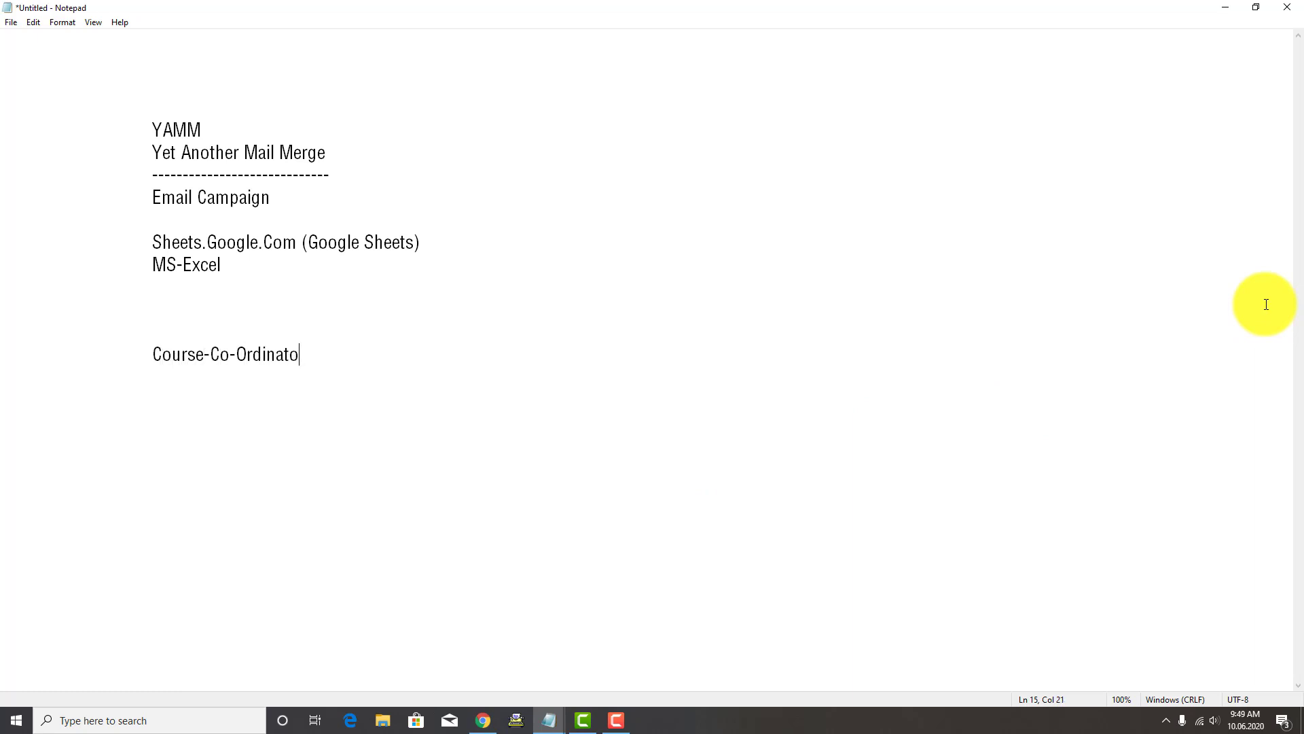
pyautogui.press('Return')
pyautogui.press('Tab')
pyautogui.press('Tab')
pyautogui.write('Thanishka')
# - Add "(Short-Term Course)" on the indented line below the coordinator's name
pyautogui.press('Return')
pyautogui.press('Tab')
pyautogui.press('Tab')
pyautogui.press('End')
pyautogui.press('Home')
pyautogui.press('End')
pyautogui.press('Return')
pyautogui.press('Tab')
pyautogui.press('Tab')
pyautogui.write('(Short-')
pyautogui.press('BackSpace')
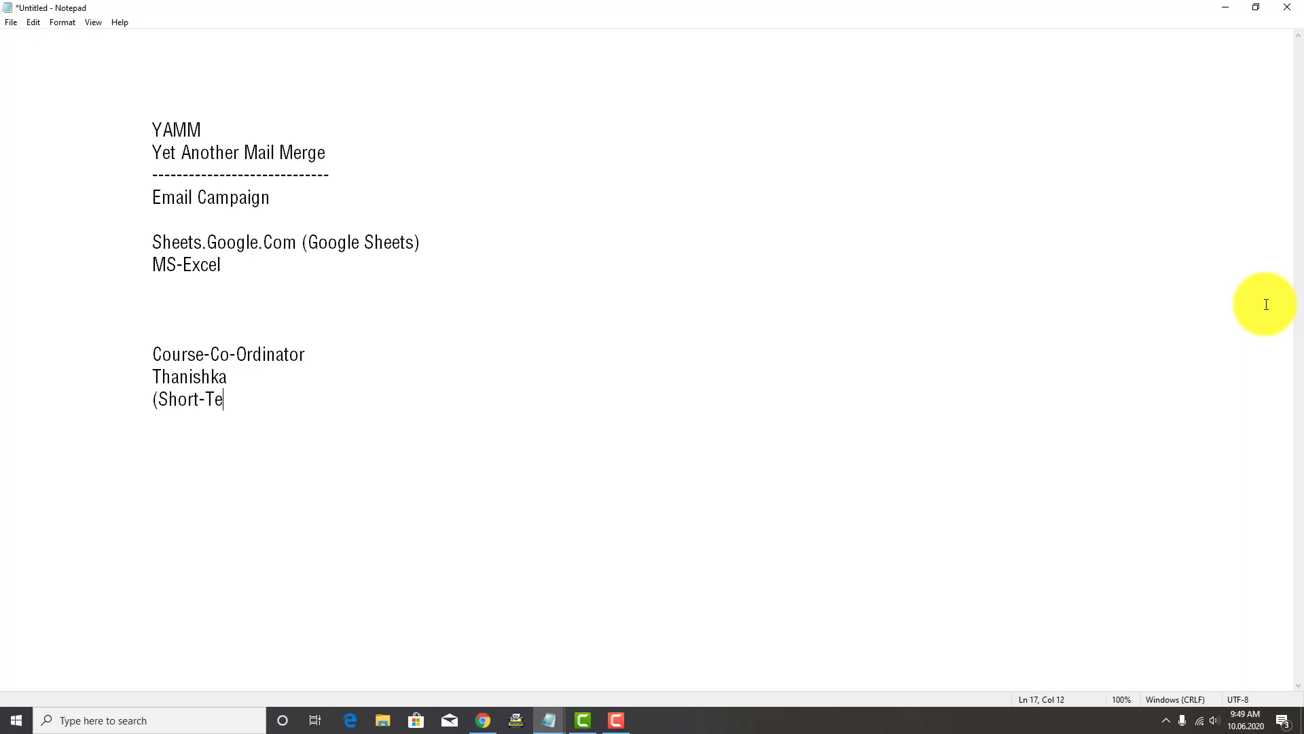
pyautogui.write('rm M')
pyautogui.press('BackSpace')
pyautogui.press('BackSpace')
pyautogui.press('BackSpace')
pyautogui.write('m Course)')
# - Add "-->" and "9 Peoples", spaced apart on the same line after the coordinator's name
pyautogui.write('---')
pyautogui.write('>')
pyautogui.press('Tab')
pyautogui.press('Tab')
pyautogui.write('9 Peoplse')
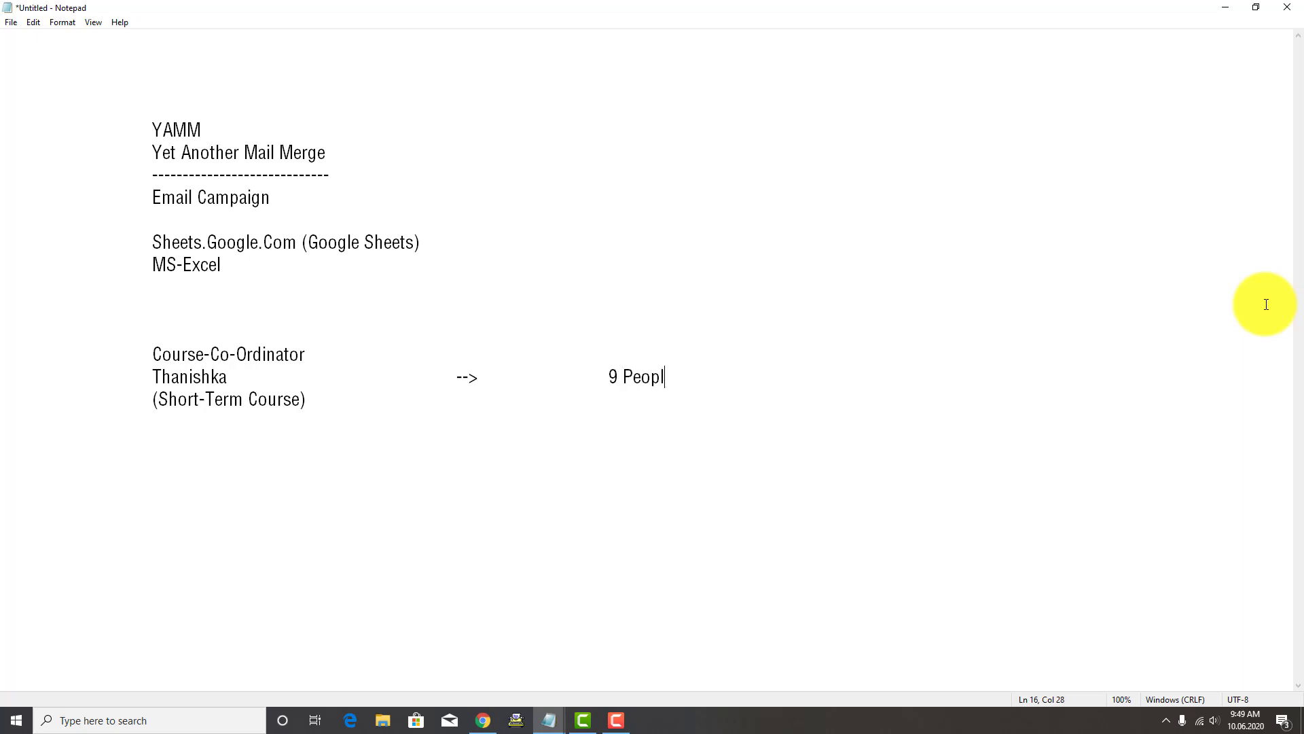
pyautogui.press('BackSpace')
pyautogui.press('BackSpace')
pyautogui.write('es')
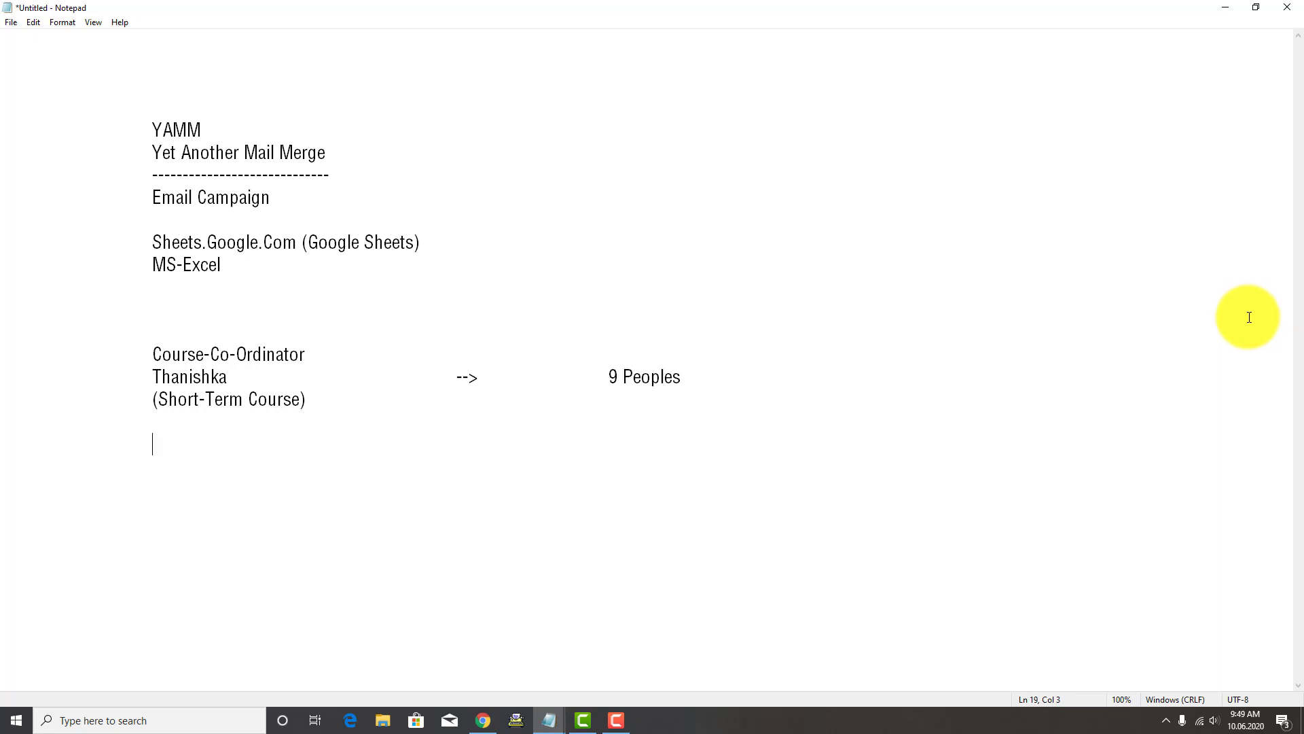
pyautogui.click(160, 329)
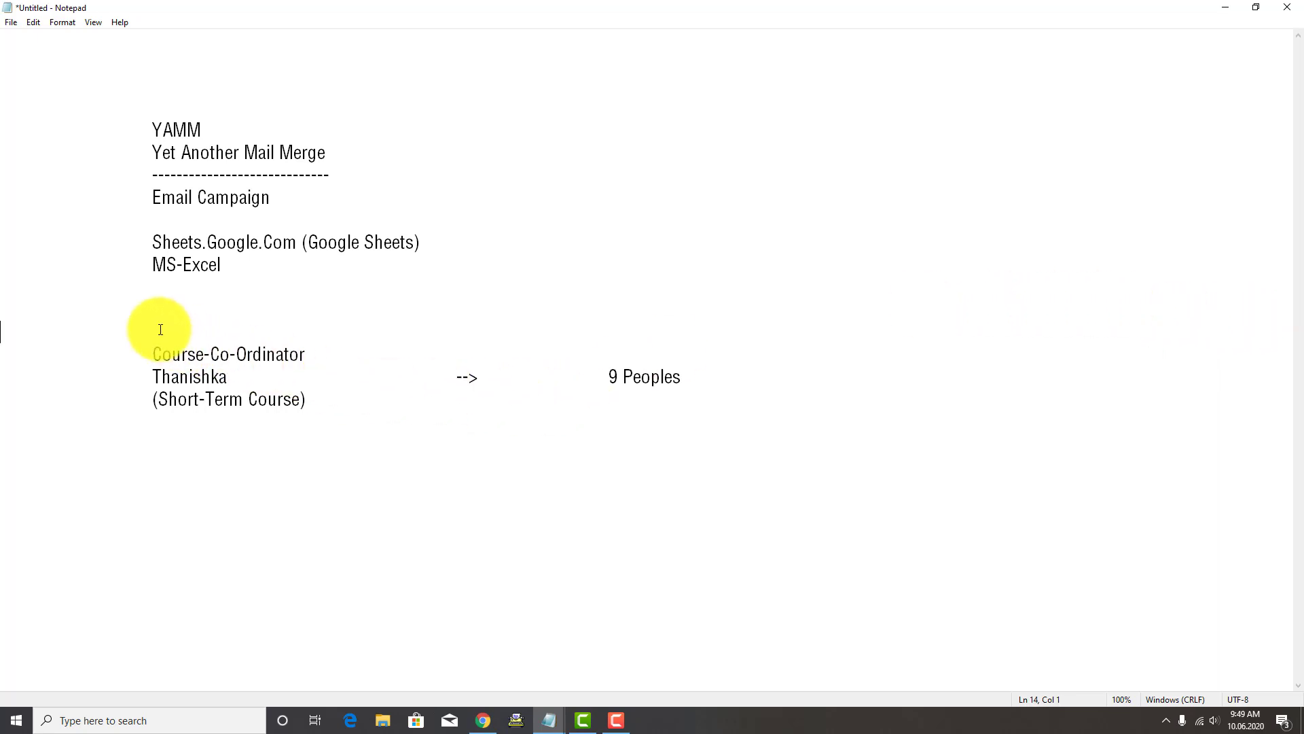